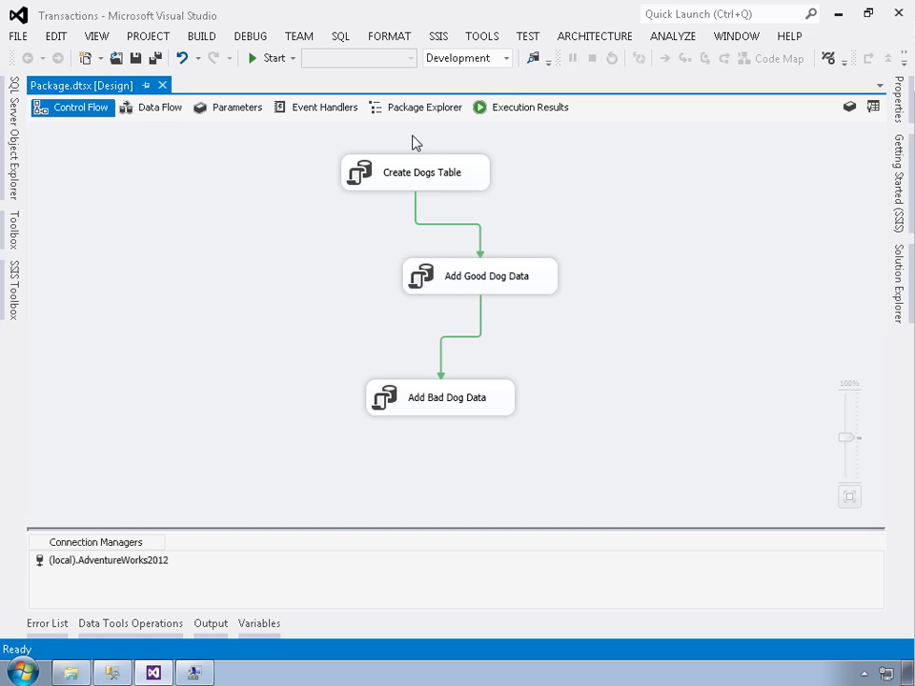
# - Delete the precedence constraint between Add Good Dog Data and Add Bad Dog Data, and add a Sequence Container to the control flow
pyautogui.click(464, 339)
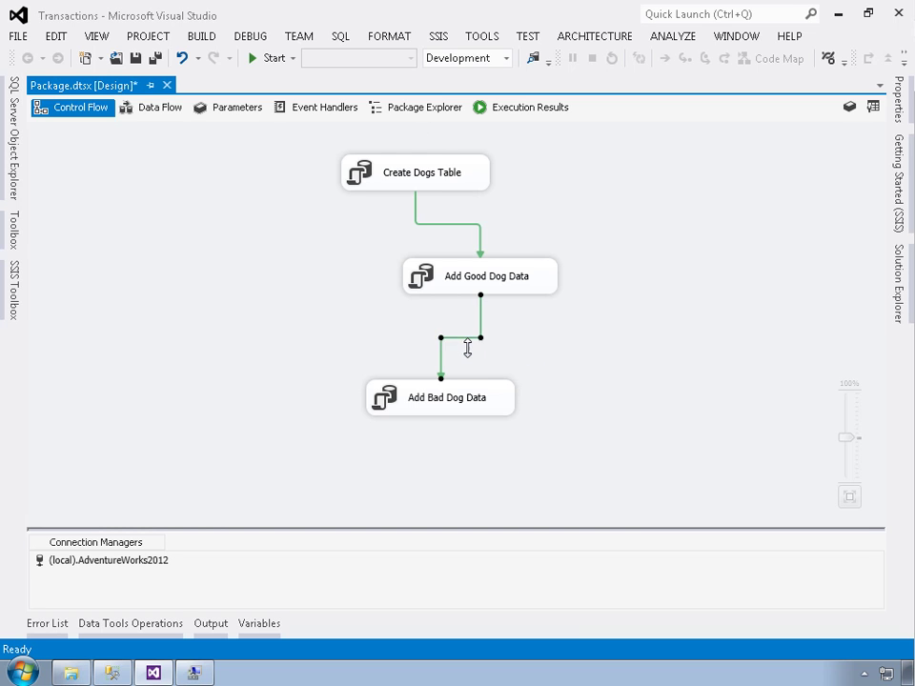
pyautogui.press('Delete')
pyautogui.click(15, 284)
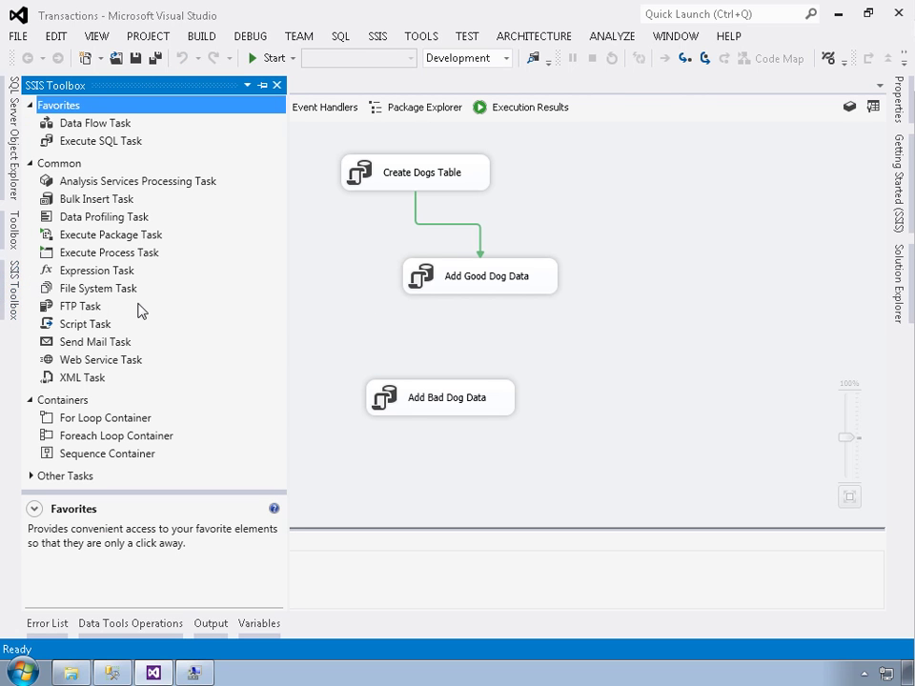
pyautogui.click(108, 455)
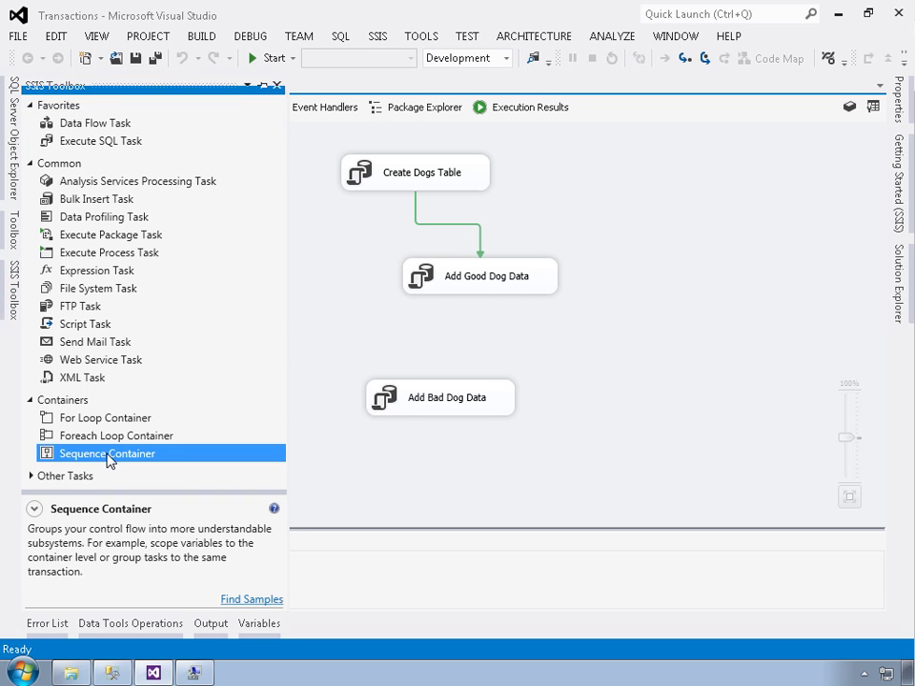
pyautogui.click(107, 455)
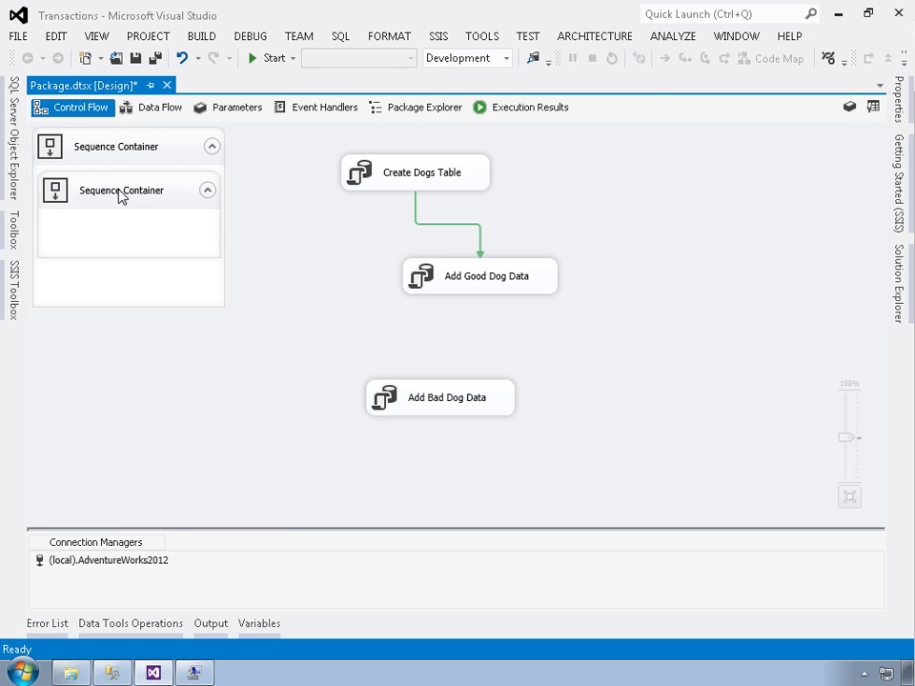
# - Delete the nested Sequence Container and place a second, separate Sequence Container in the empty area beside Add Bad Dog Data
pyautogui.click(124, 214)
pyautogui.moveTo(120, 212); pyautogui.dragTo(693, 412)
pyautogui.click(710, 370)
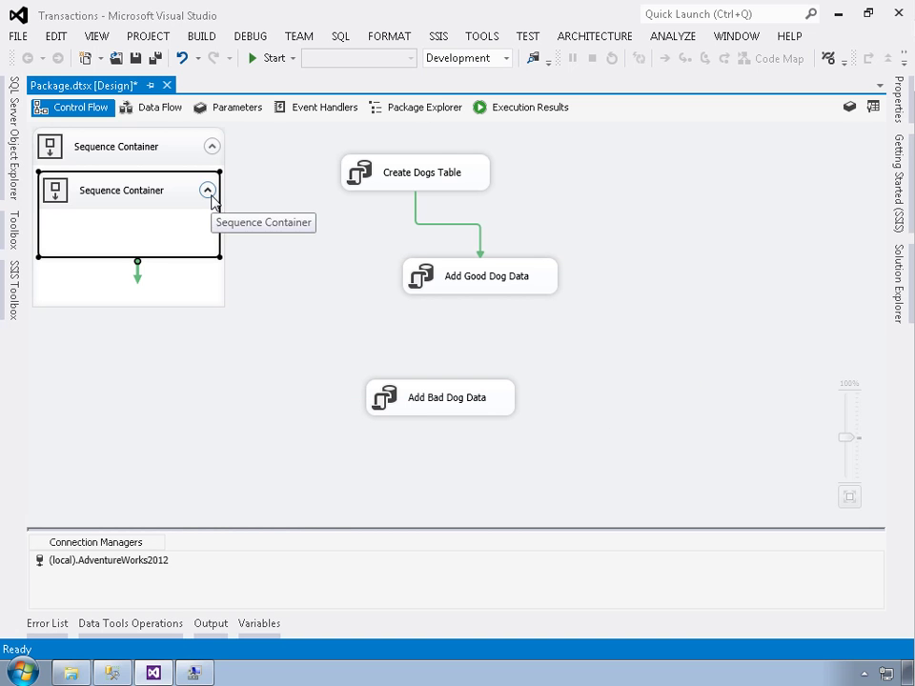
pyautogui.press('Delete')
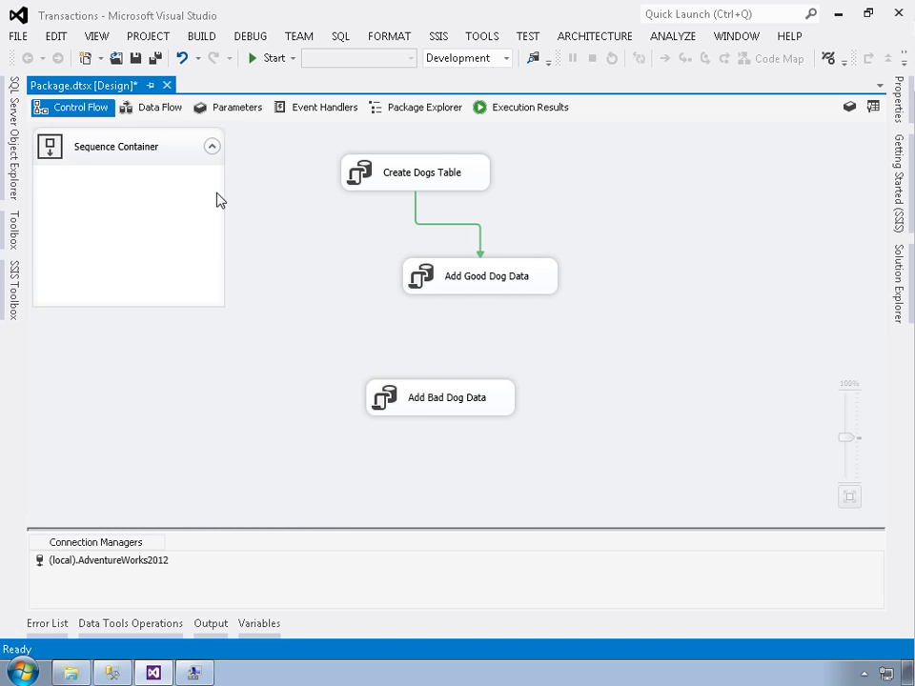
pyautogui.click(15, 286)
pyautogui.moveTo(93, 452); pyautogui.dragTo(675, 389)
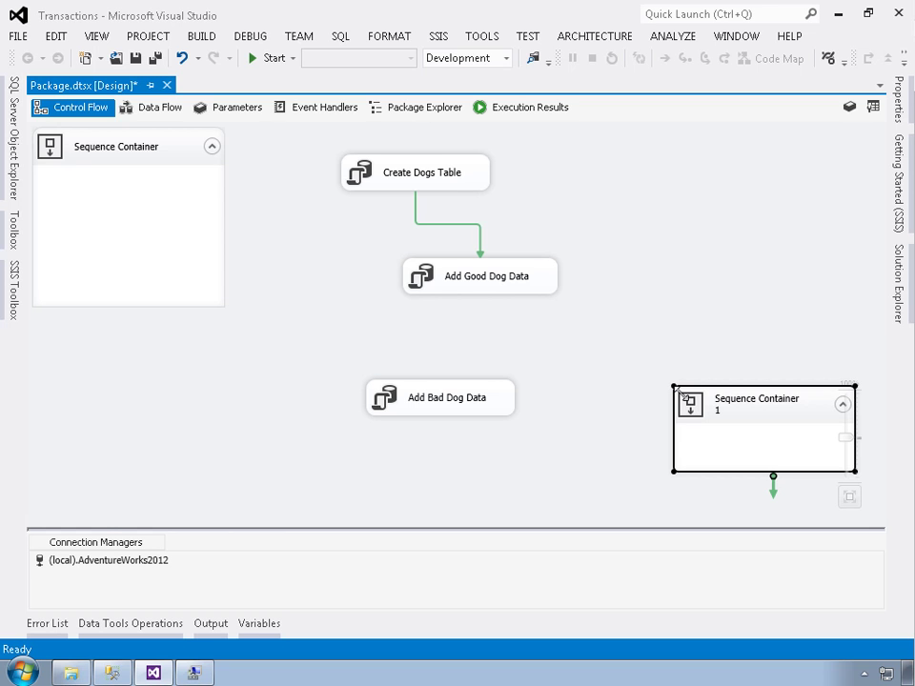
# - Rename the first Sequence Container to "Good Dog Actions"
pyautogui.click(143, 150)
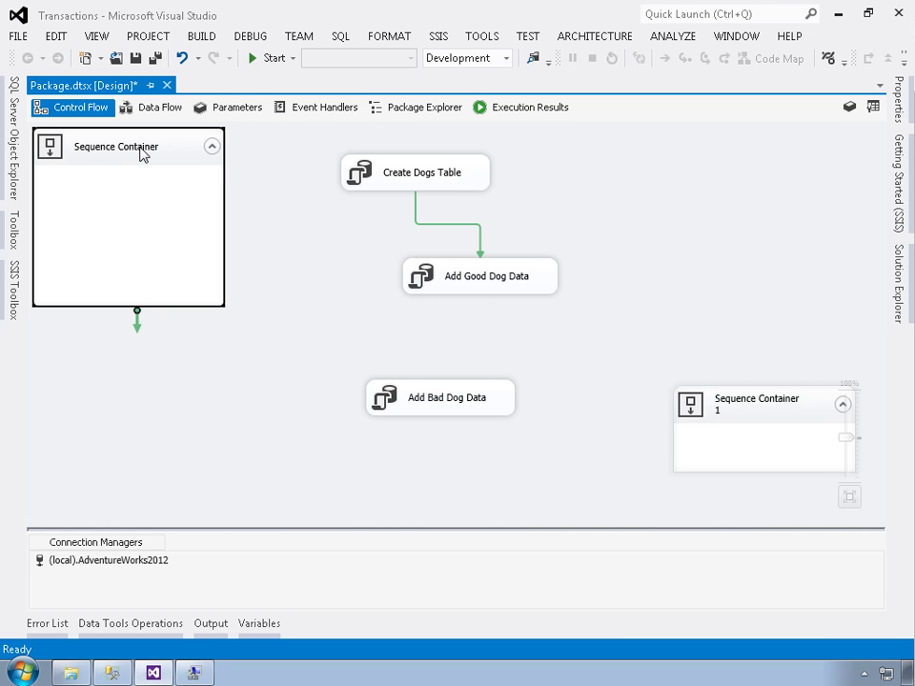
pyautogui.click(141, 150)
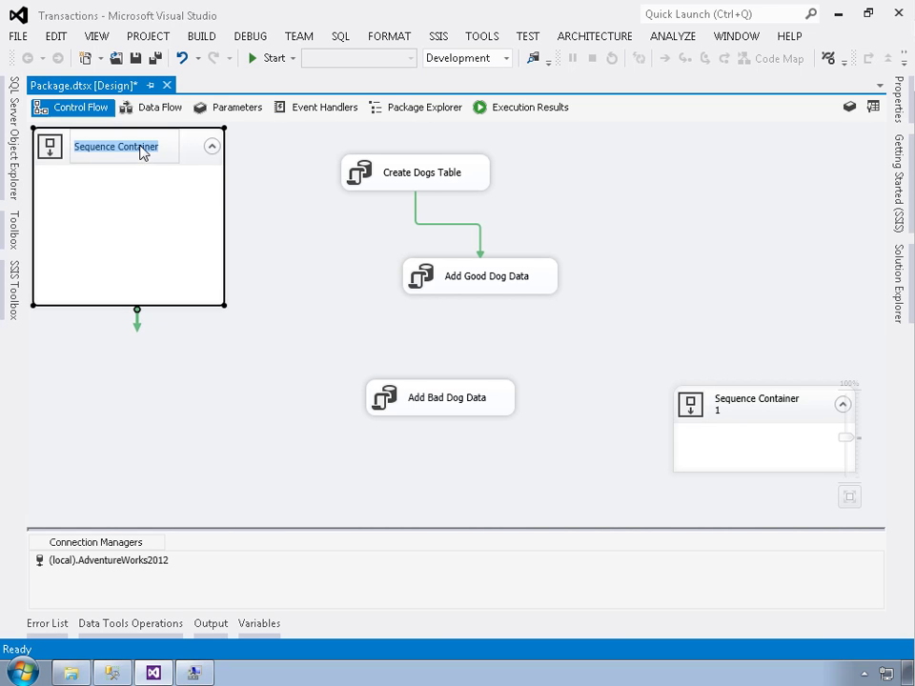
pyautogui.write('Good Dog Actions')
pyautogui.press('Return')
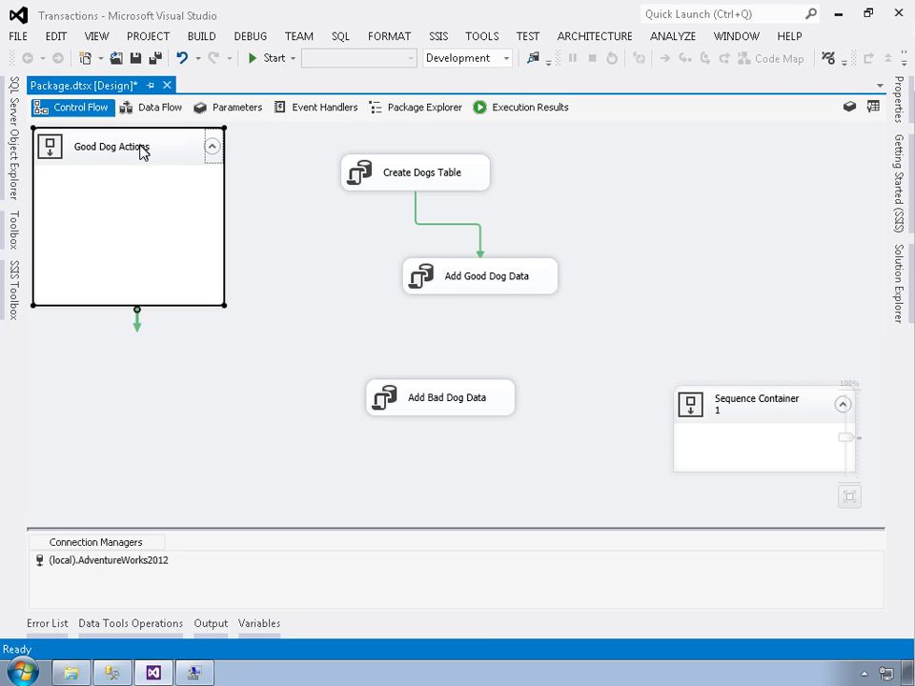
# - Rename the second Sequence Container to "Bad Dog Actions"
pyautogui.click(722, 407)
pyautogui.click(722, 407)
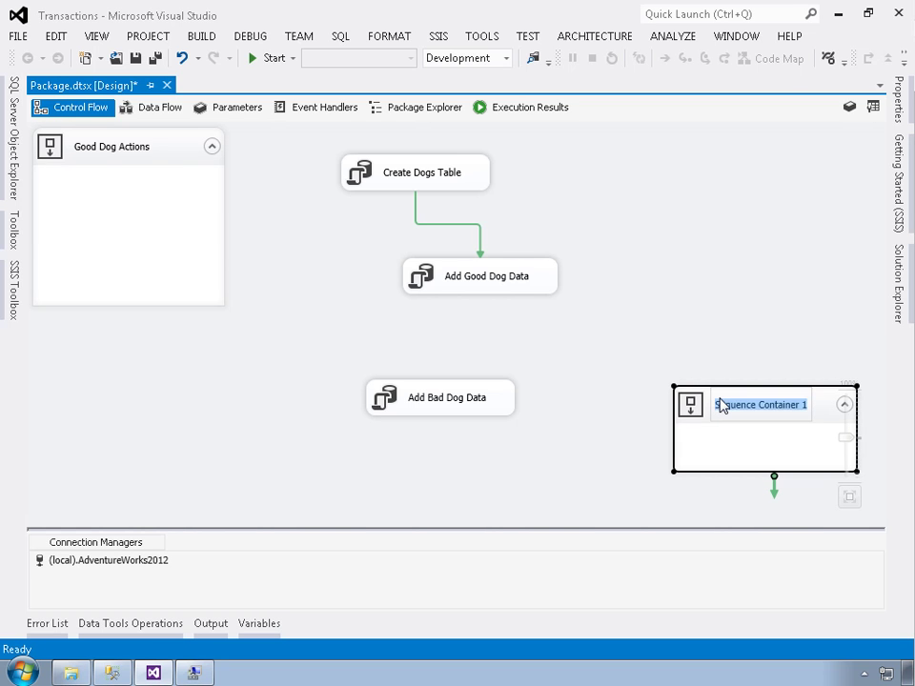
pyautogui.write('Bad Dog Actions')
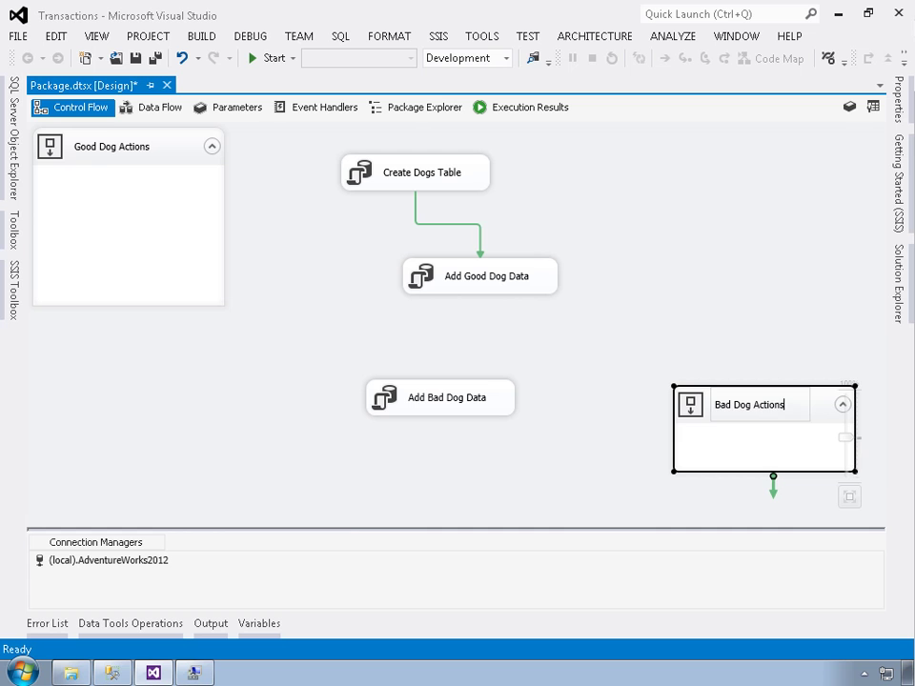
pyautogui.press('Return')
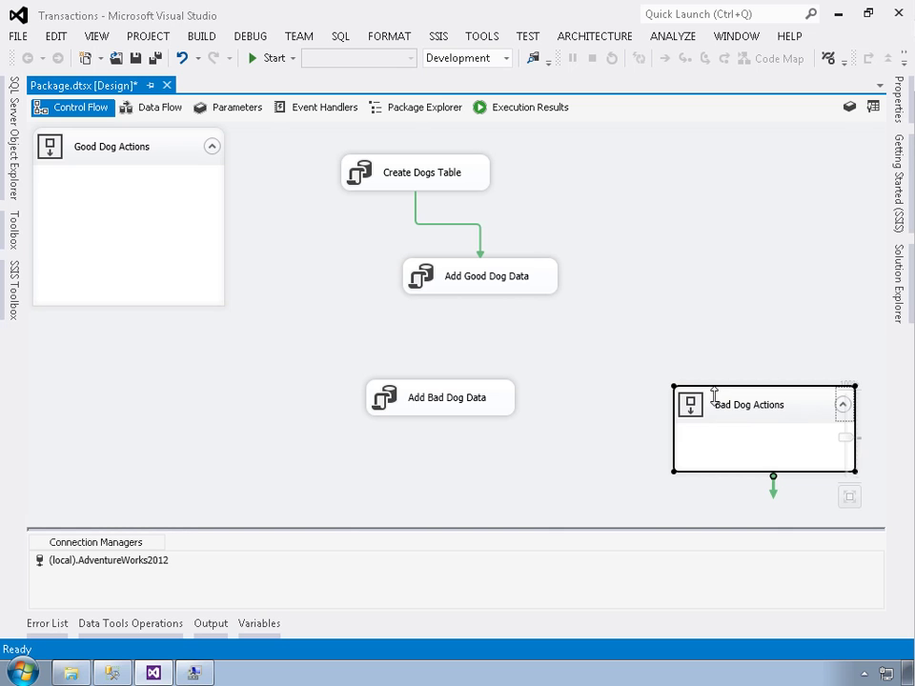
# - Move the Create Dogs Table and Add Good Dog Data tasks together into the Good Dog Actions container
pyautogui.moveTo(575, 318); pyautogui.dragTo(321, 151)
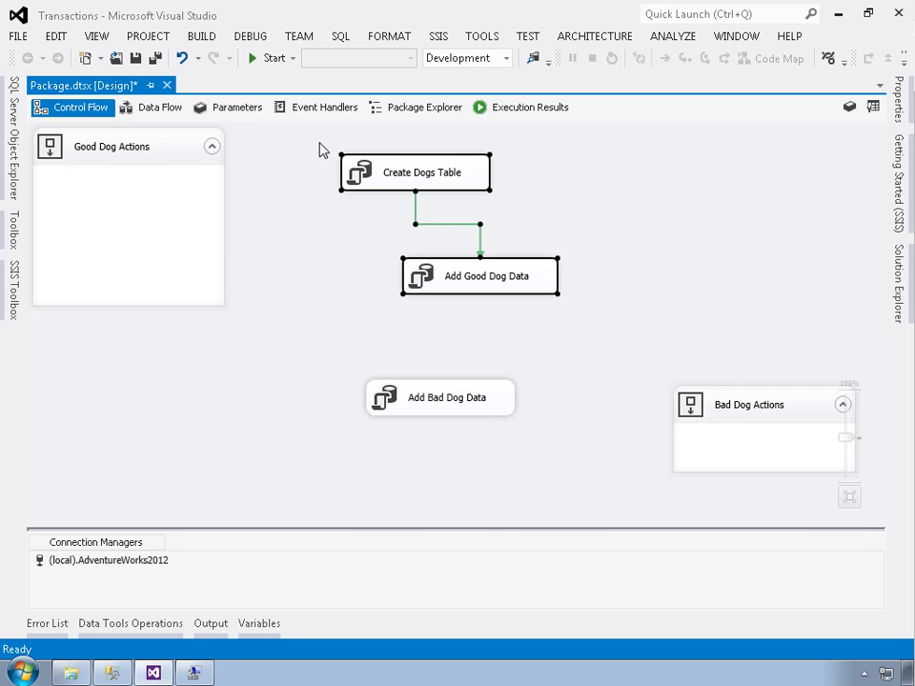
pyautogui.moveTo(397, 180); pyautogui.dragTo(80, 195)
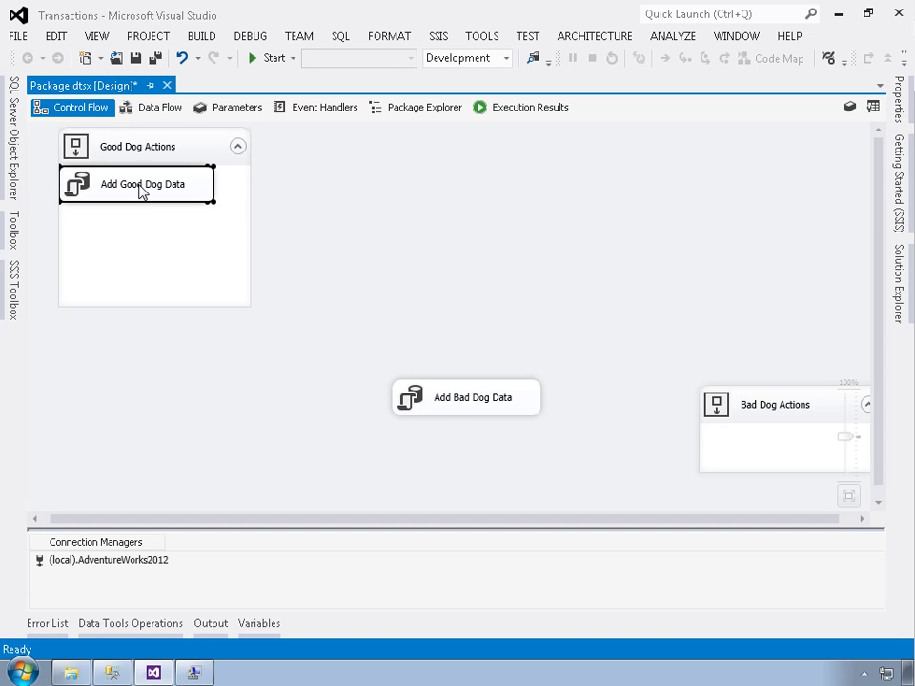
pyautogui.moveTo(146, 191); pyautogui.dragTo(187, 265)
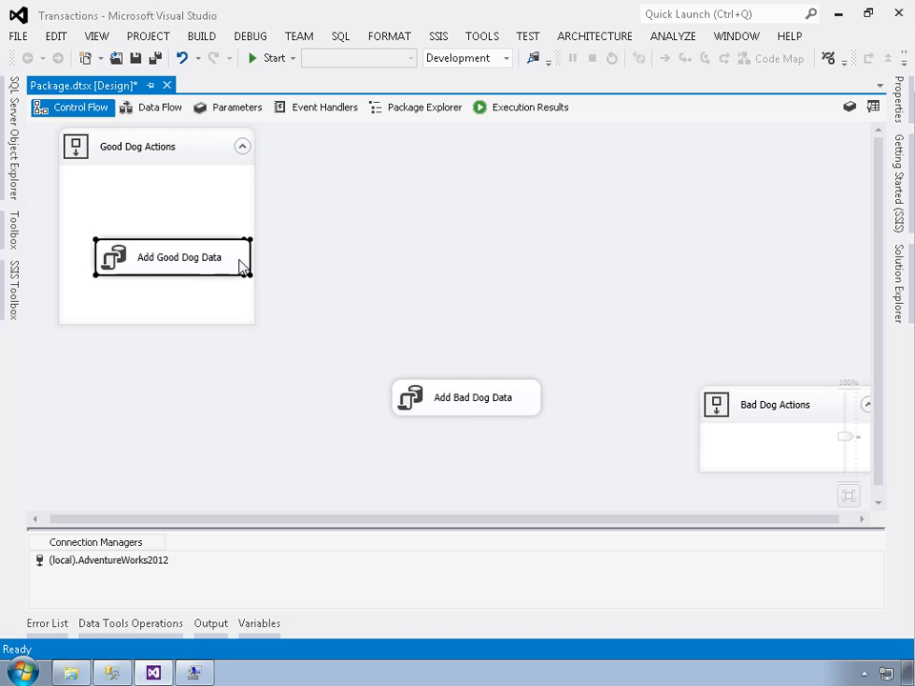
# - Narrow the Add Good Dog Data task and separate the overlapping tasks so that Create Dogs Table sits above it in the container
pyautogui.moveTo(258, 258); pyautogui.dragTo(243, 231)
pyautogui.moveTo(251, 265); pyautogui.dragTo(228, 208)
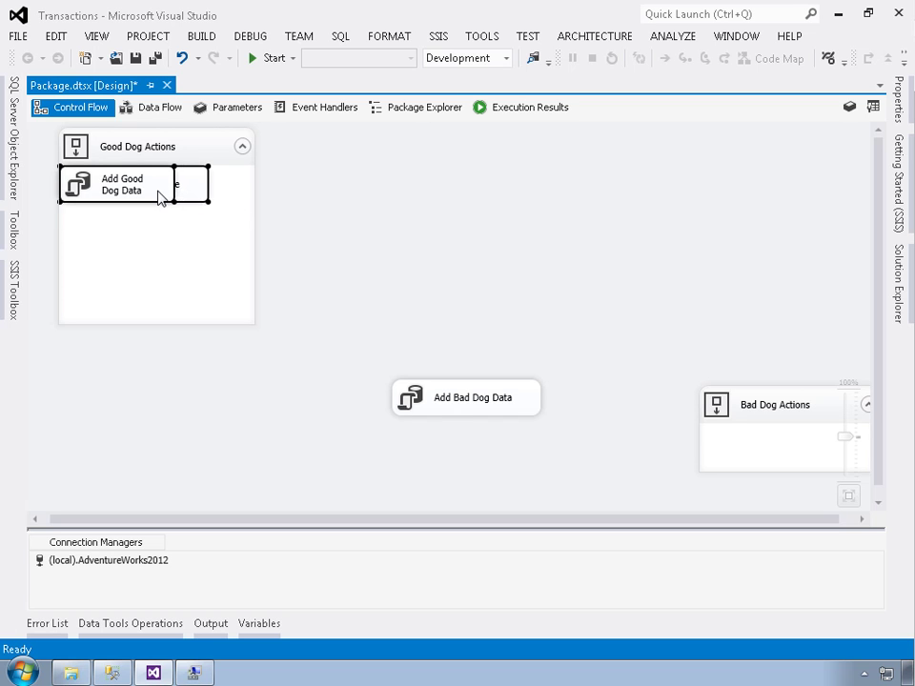
pyautogui.click(220, 191)
pyautogui.moveTo(200, 194); pyautogui.dragTo(214, 241)
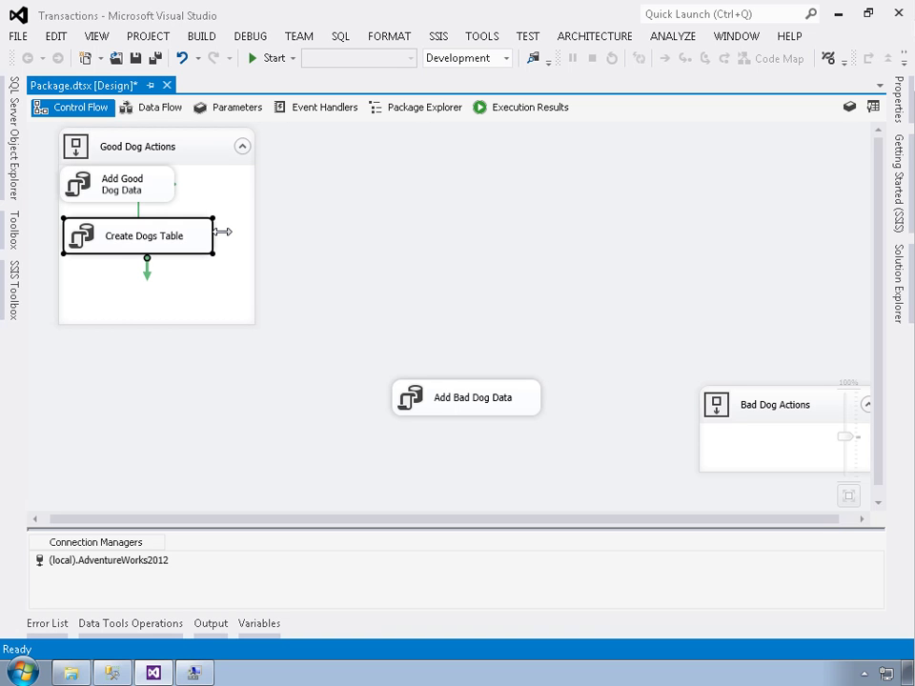
pyautogui.moveTo(149, 192); pyautogui.dragTo(186, 300)
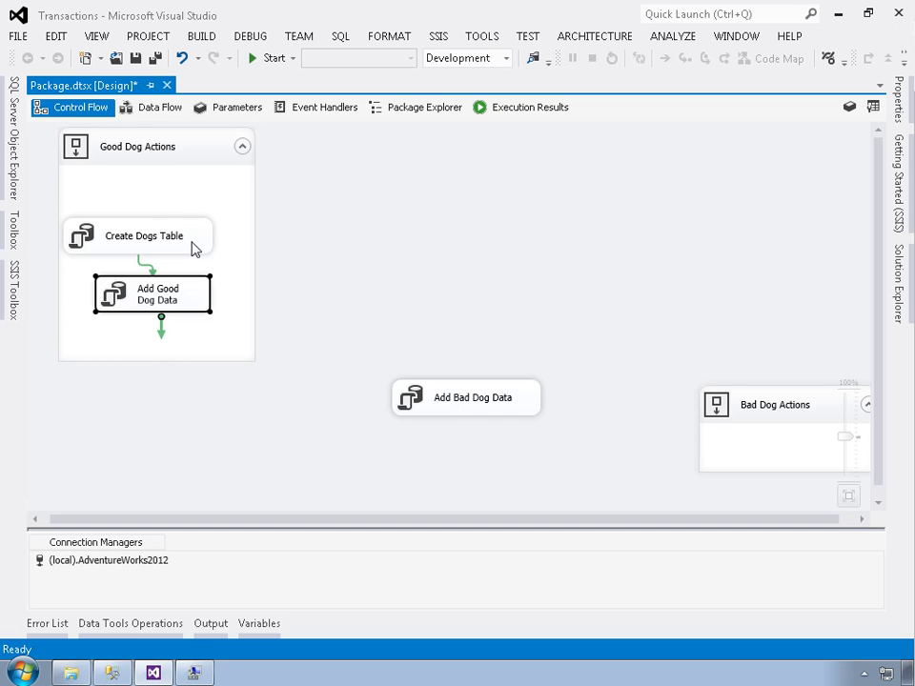
pyautogui.click(189, 239)
pyautogui.moveTo(190, 211); pyautogui.dragTo(189, 206)
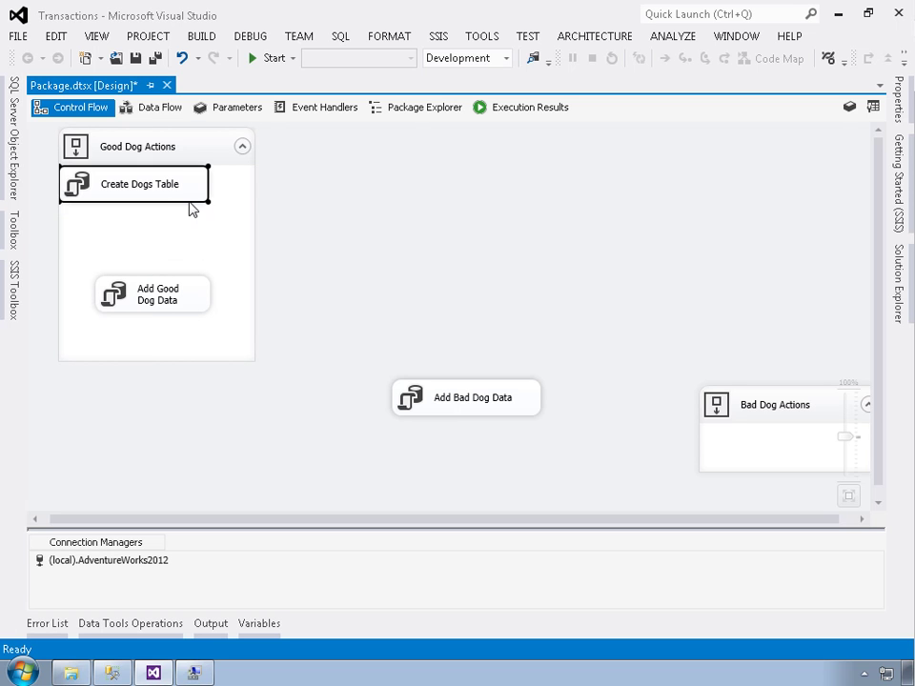
# - Move the Create Dogs Table task slightly down inside Good Dog Actions, clear of the container's header
pyautogui.click(147, 193)
pyautogui.click(213, 225)
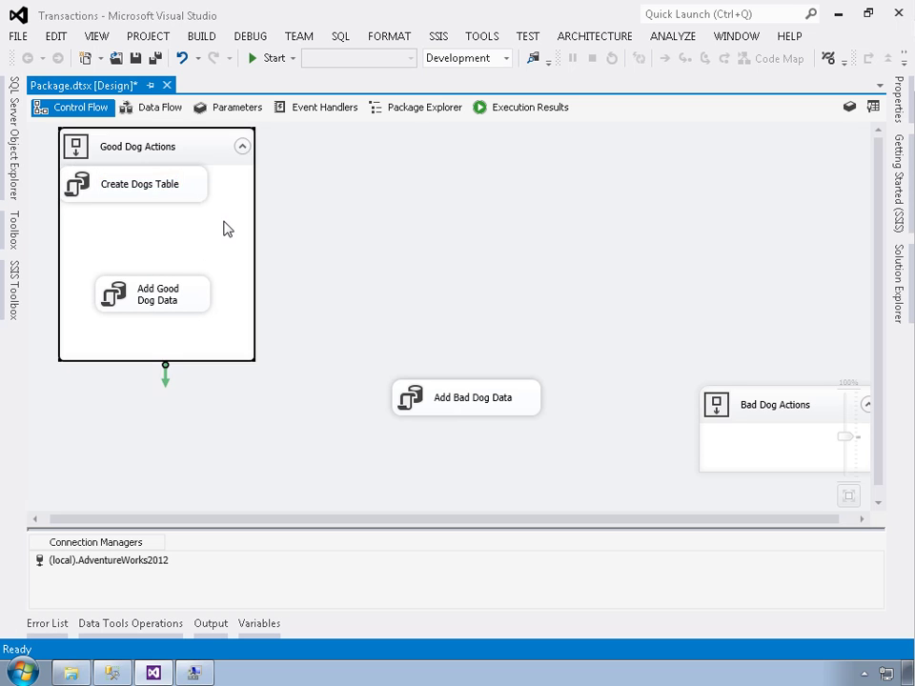
pyautogui.click(160, 193)
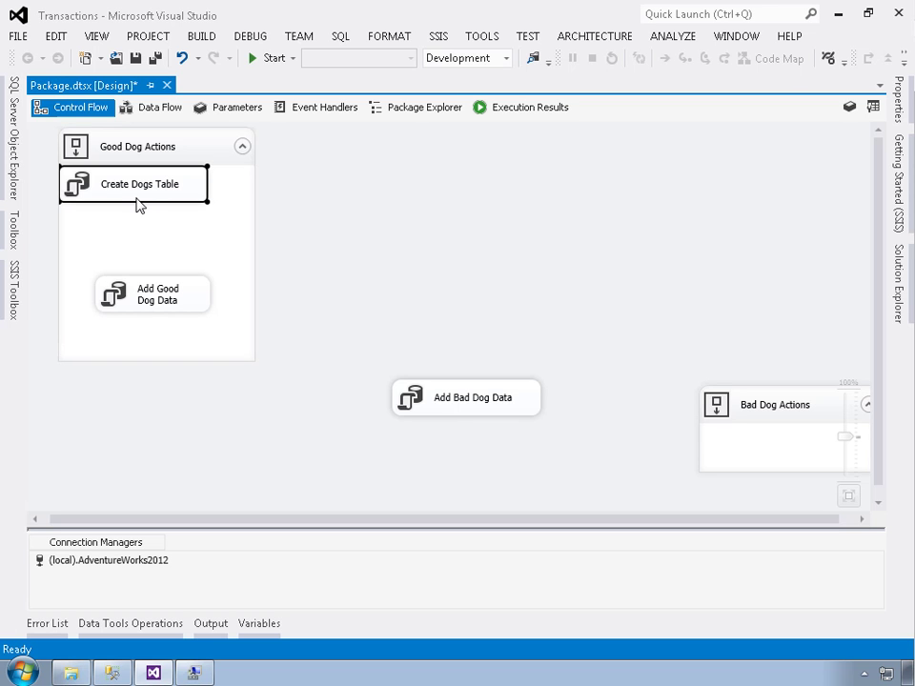
pyautogui.click(134, 191)
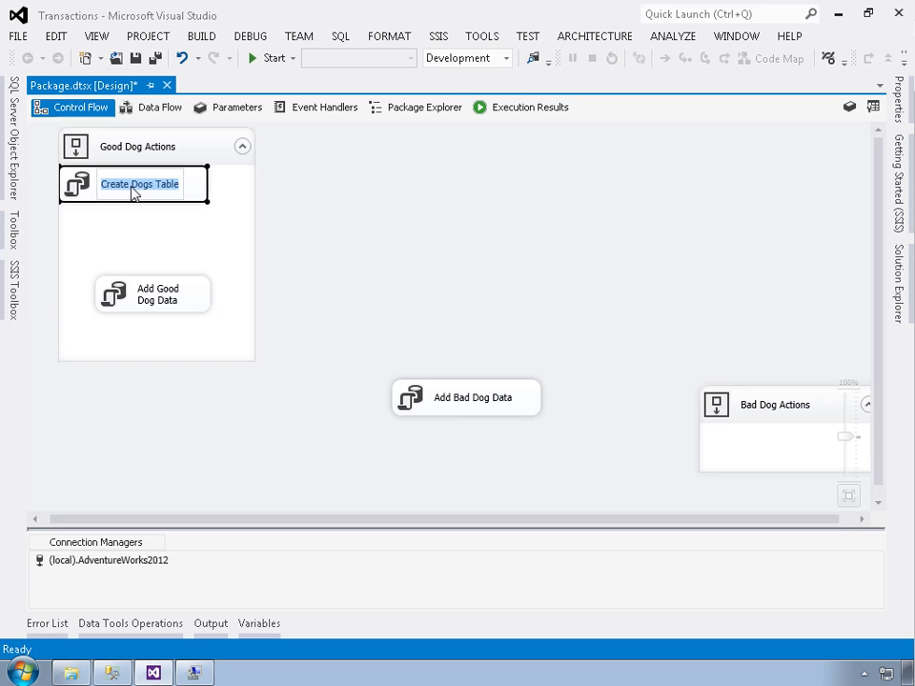
pyautogui.click(84, 188)
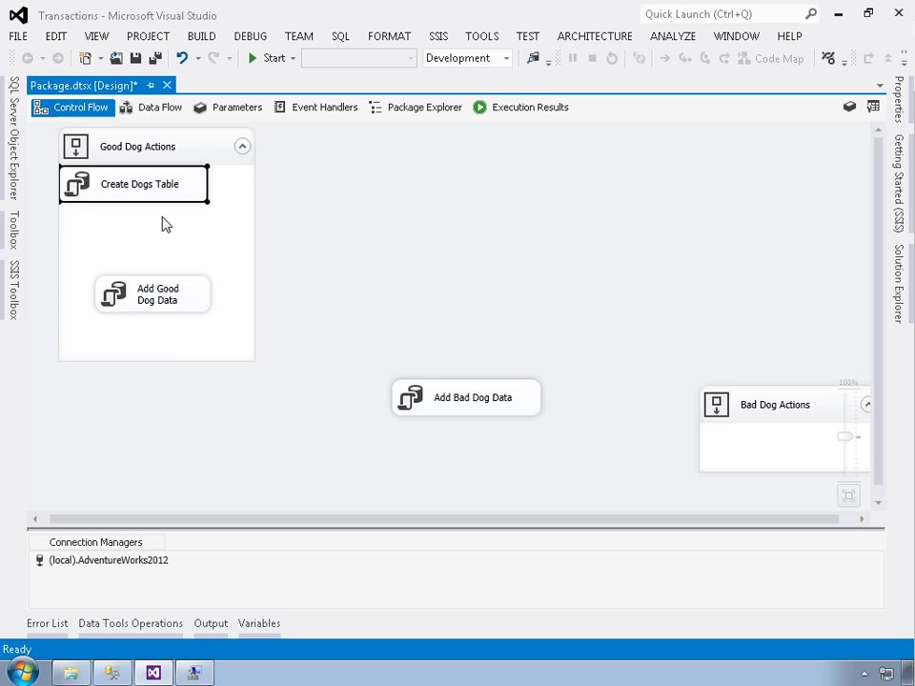
pyautogui.click(224, 239)
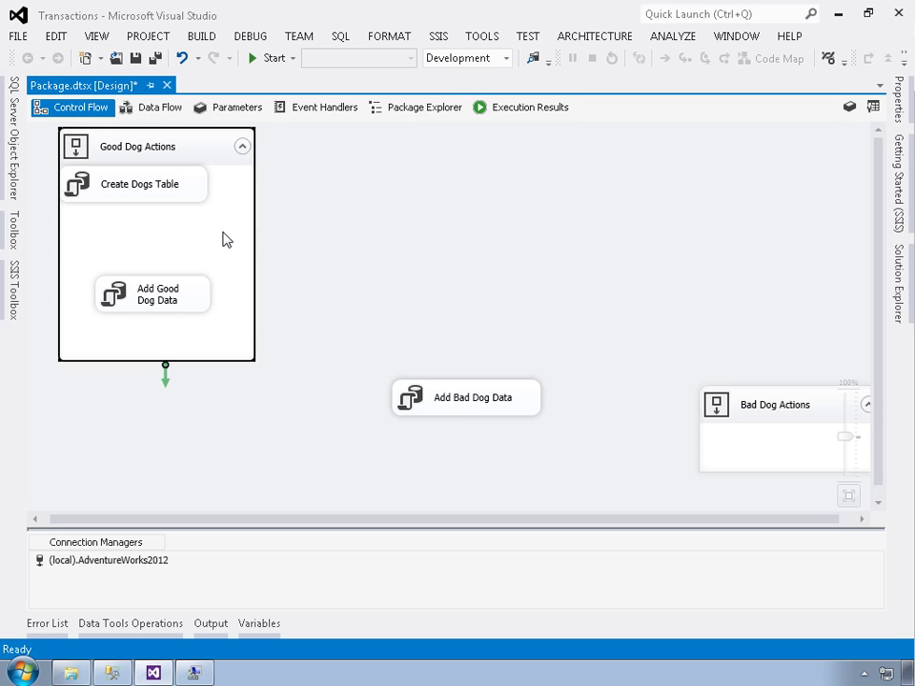
pyautogui.click(79, 185)
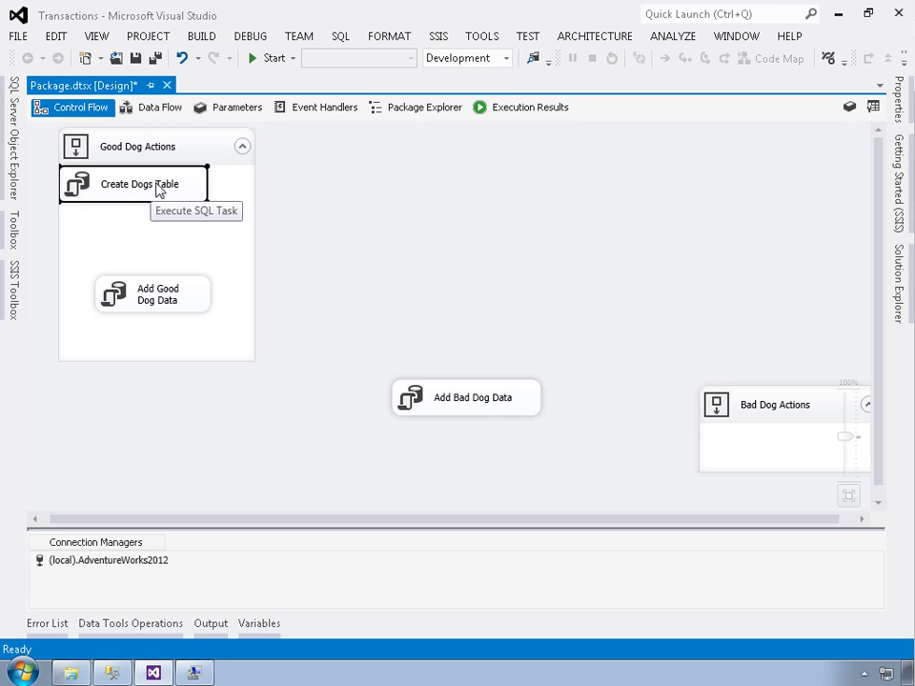
pyautogui.moveTo(116, 188); pyautogui.dragTo(127, 206)
pyautogui.click(245, 231)
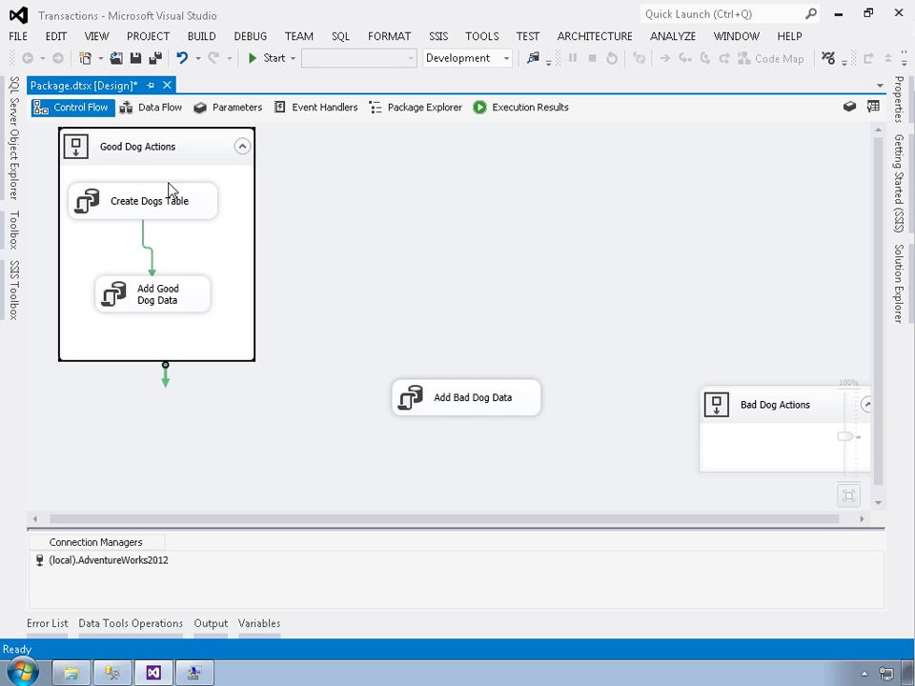
# - Arrange the Good Dog Actions and Bad Dog Actions containers side by side and move the Add Bad Dog Data task into Bad Dog Actions
pyautogui.moveTo(136, 156); pyautogui.dragTo(152, 160)
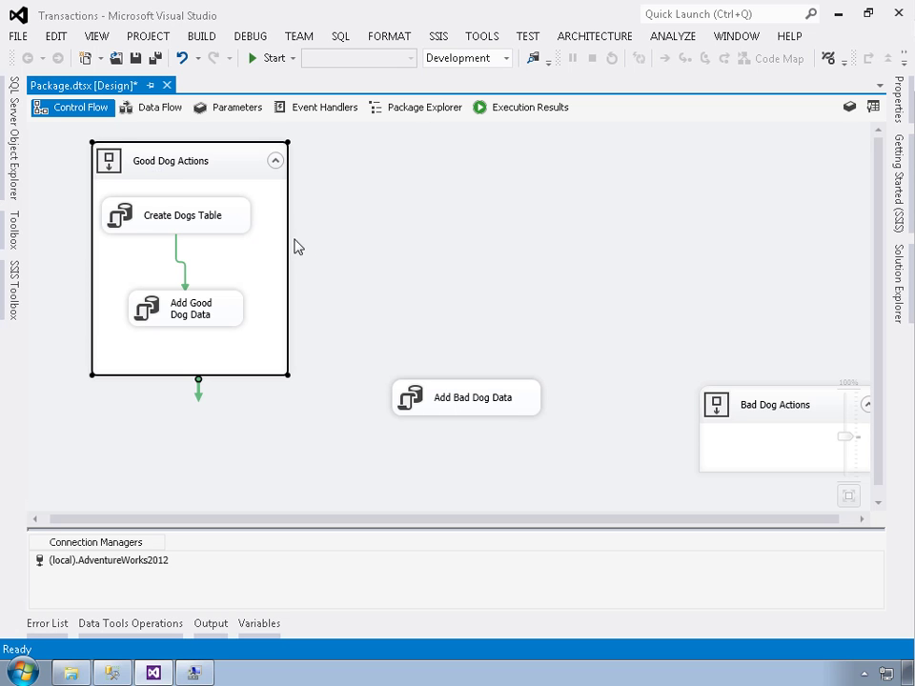
pyautogui.moveTo(782, 408); pyautogui.dragTo(500, 200)
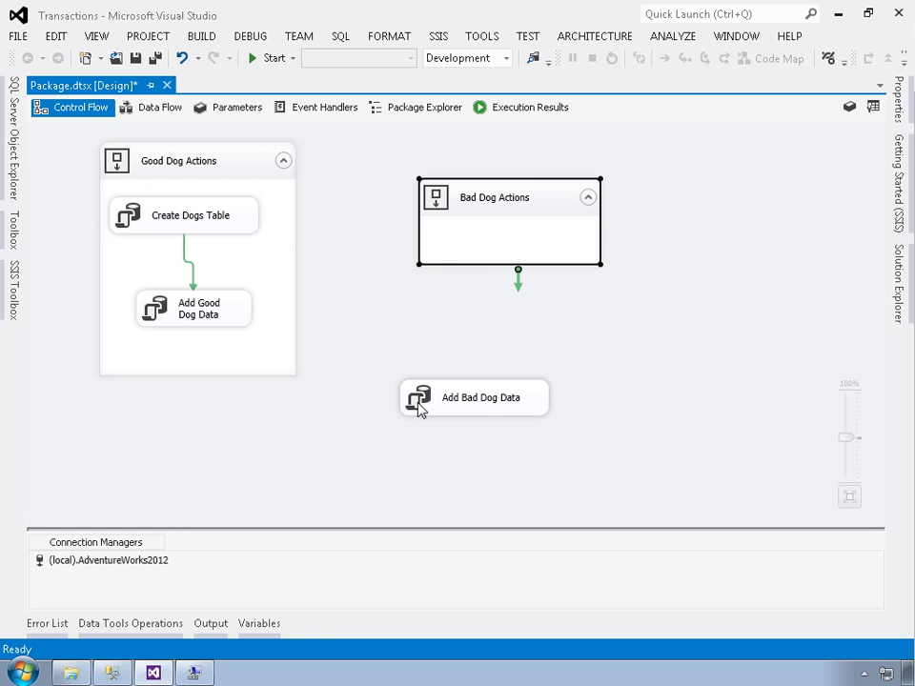
pyautogui.moveTo(415, 395); pyautogui.dragTo(468, 249)
pyautogui.moveTo(479, 204)
pyautogui.mouseDown()
pyautogui.moveTo(558, 228)
pyautogui.moveTo(466, 206)
pyautogui.moveTo(467, 217)
pyautogui.mouseUp()
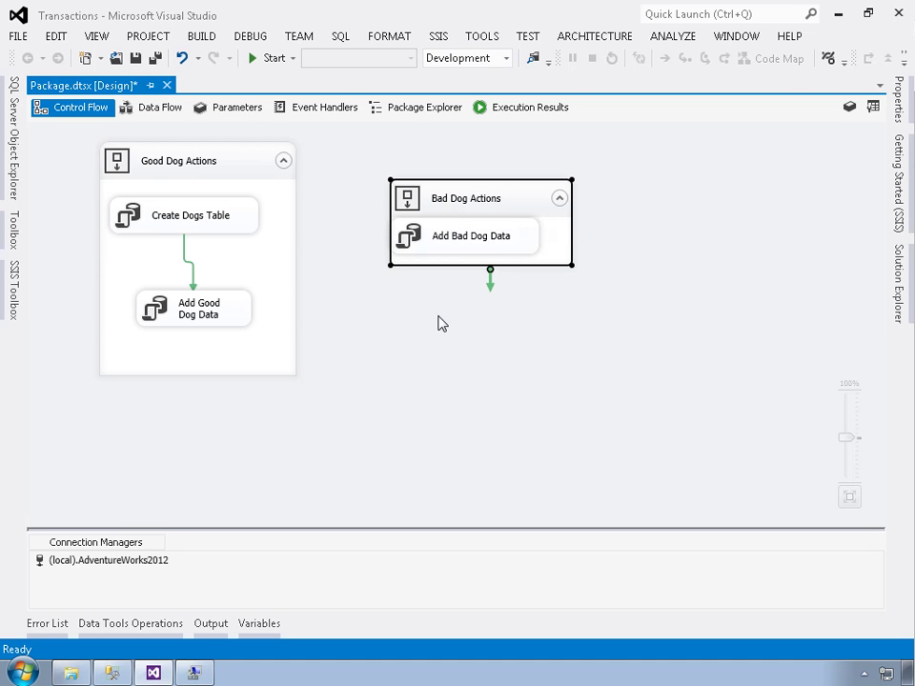
# - Connect the Good Dog Actions container to the Bad Dog Actions container with a precedence constraint
pyautogui.click(188, 160)
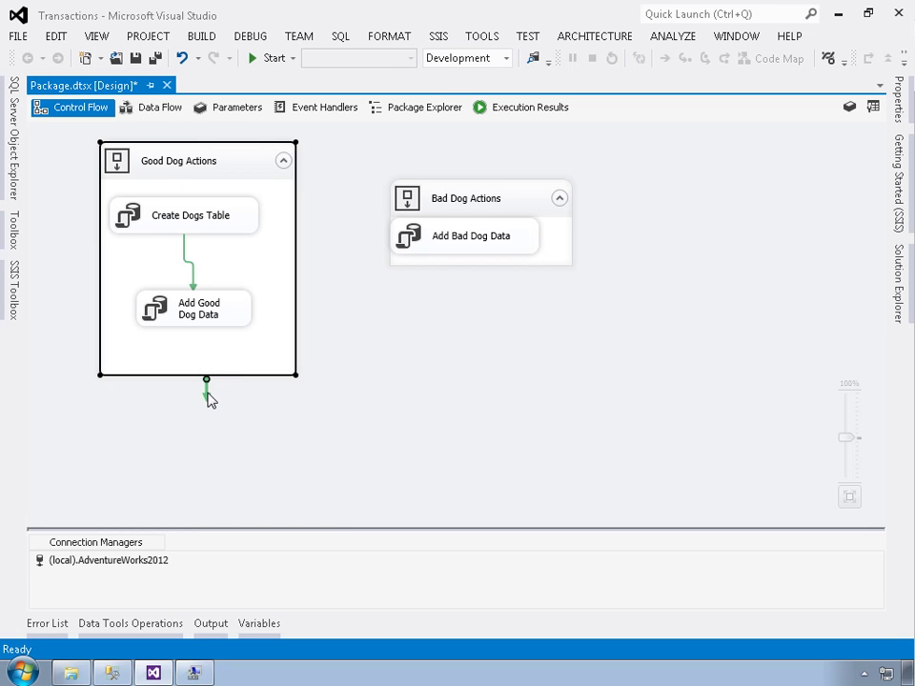
pyautogui.moveTo(207, 392); pyautogui.dragTo(397, 206)
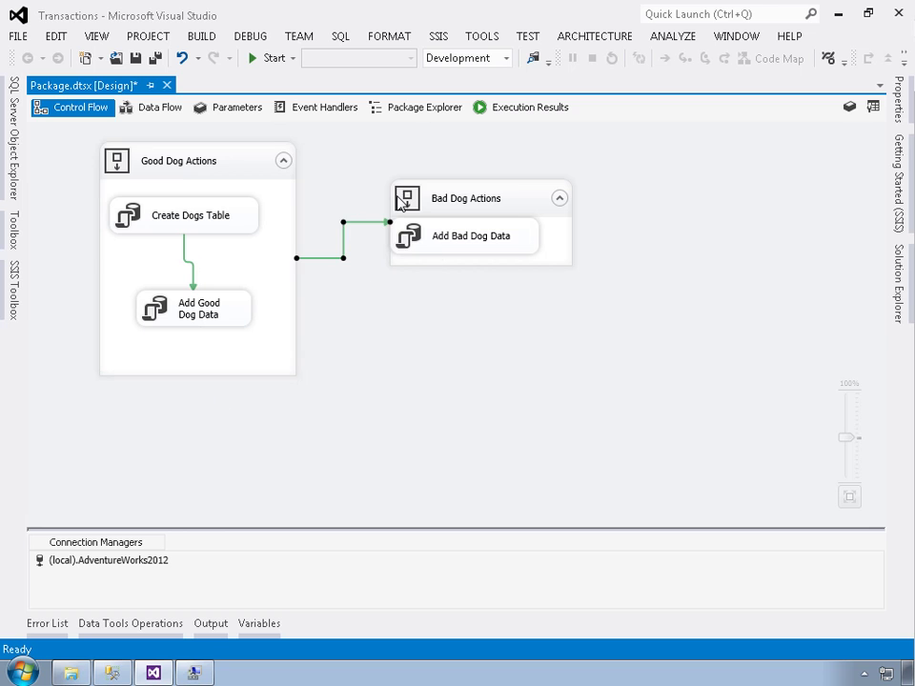
# - Try to change the height of the Bad Dog Actions container from its lower edge
pyautogui.click(485, 266)
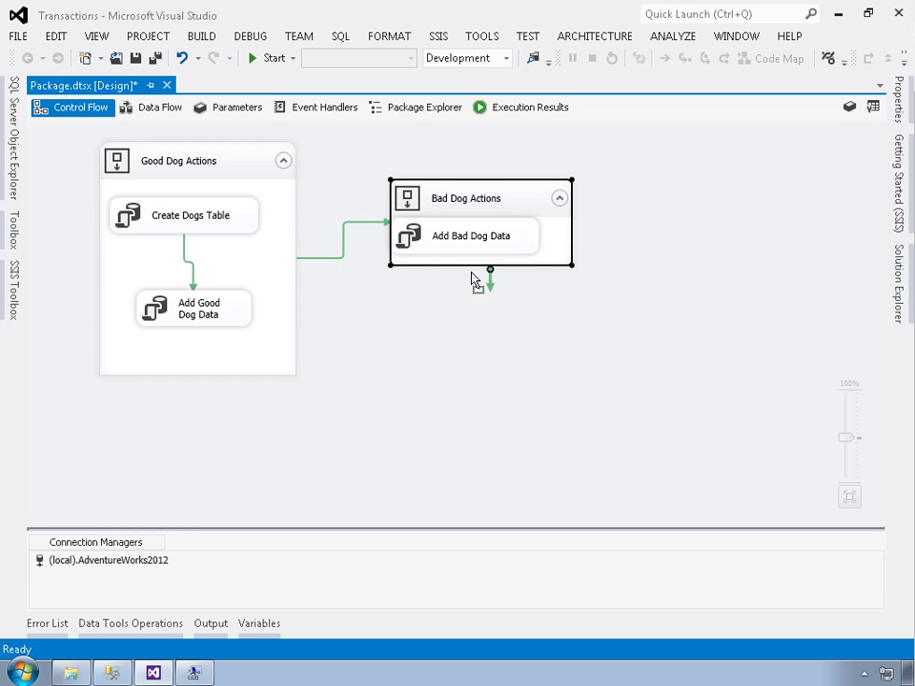
pyautogui.moveTo(462, 325); pyautogui.dragTo(462, 325)
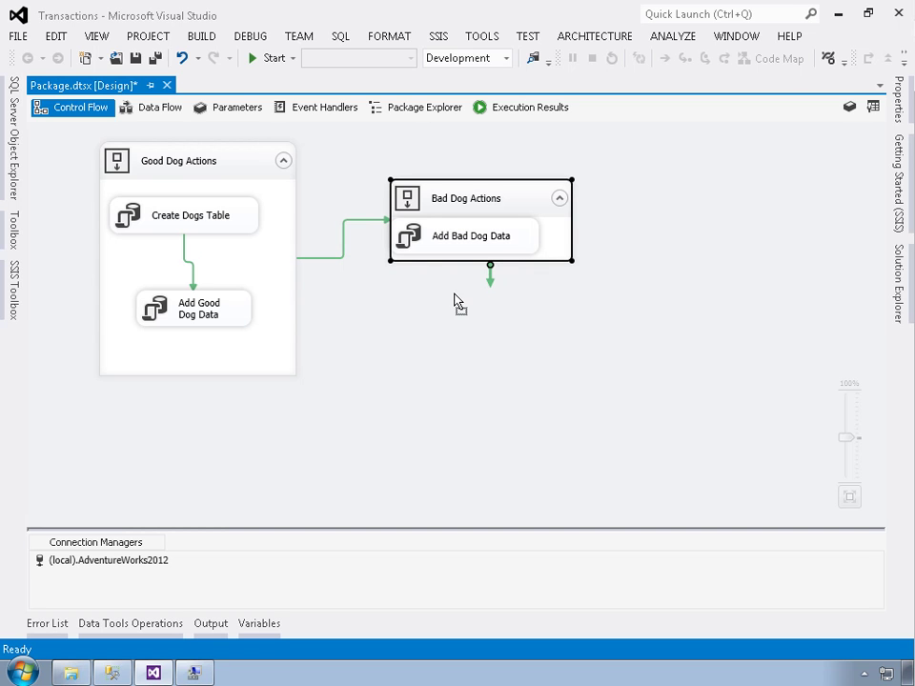
pyautogui.click(530, 245)
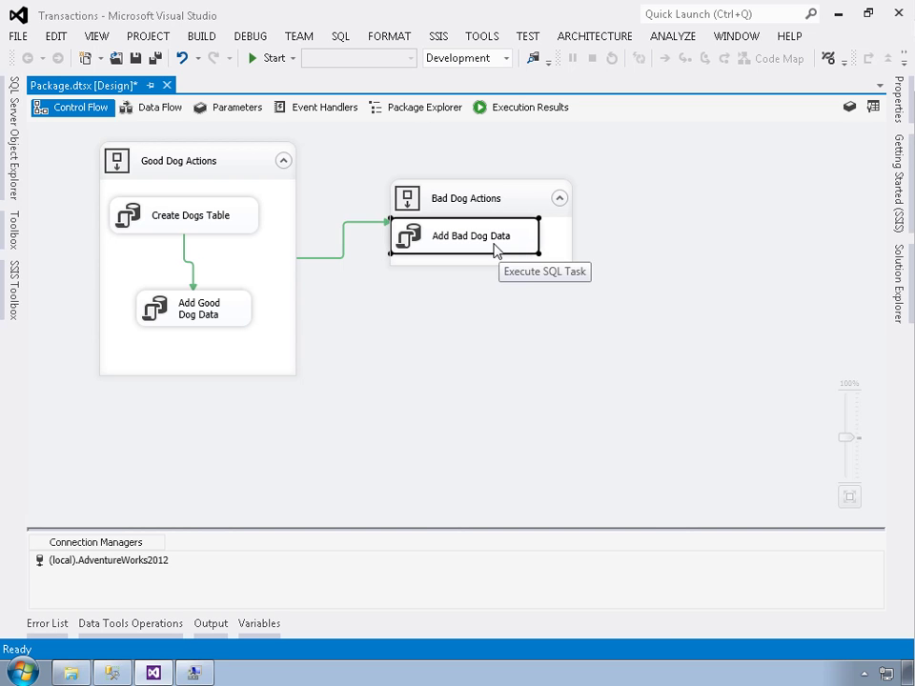
# - Move the Add Bad Dog Data task down inside Bad Dog Actions, clear of the container's header
pyautogui.moveTo(494, 246); pyautogui.dragTo(499, 278)
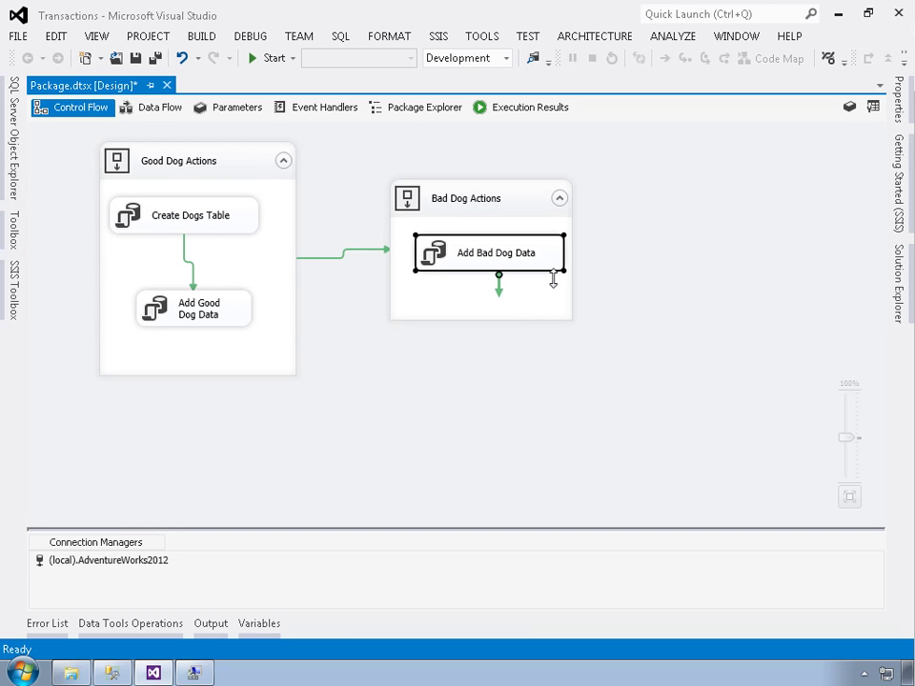
pyautogui.click(564, 385)
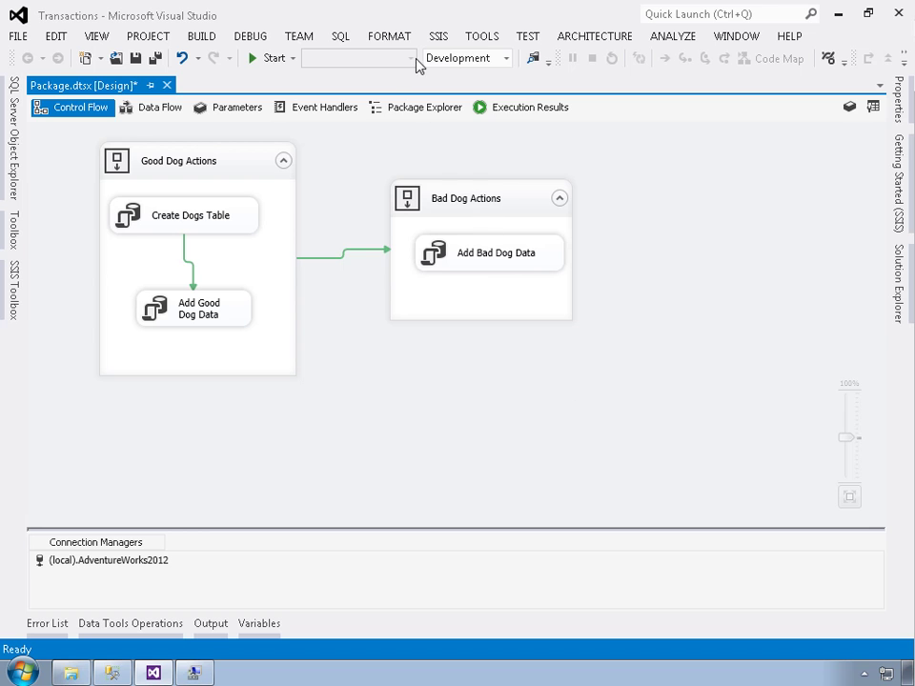
pyautogui.click(401, 38)
pyautogui.moveTo(406, 80)
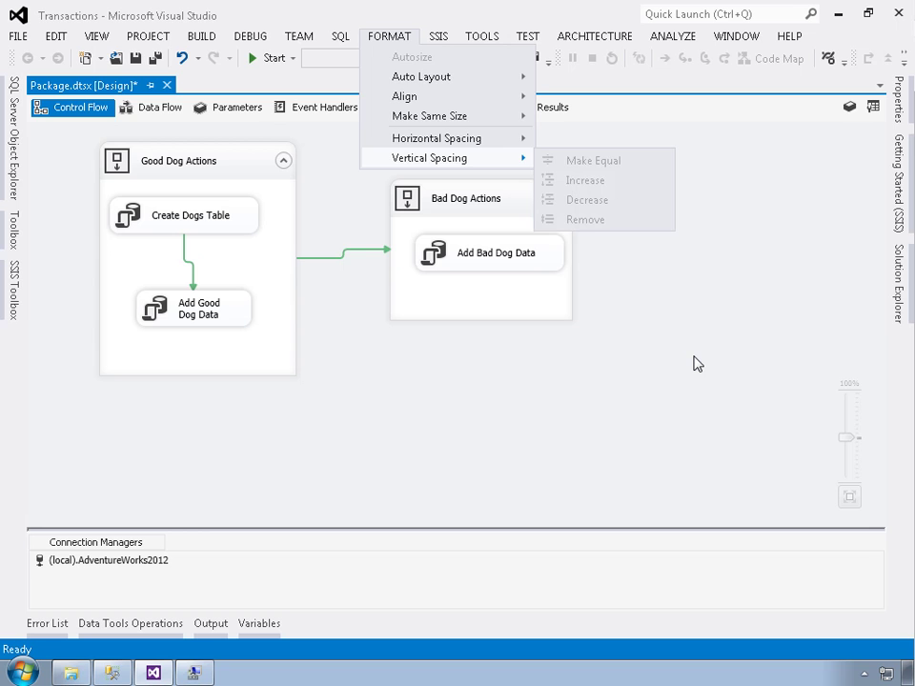
pyautogui.press('Escape')
pyautogui.press('Escape')
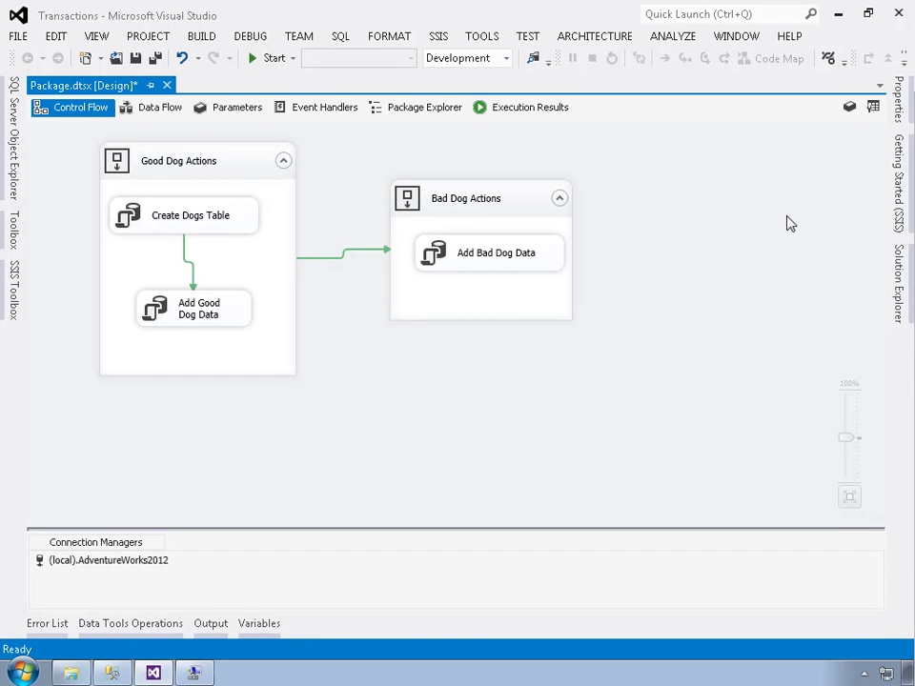
# - Change the package-level TransactionOption so that the package itself does not require a transaction
pyautogui.click(901, 115)
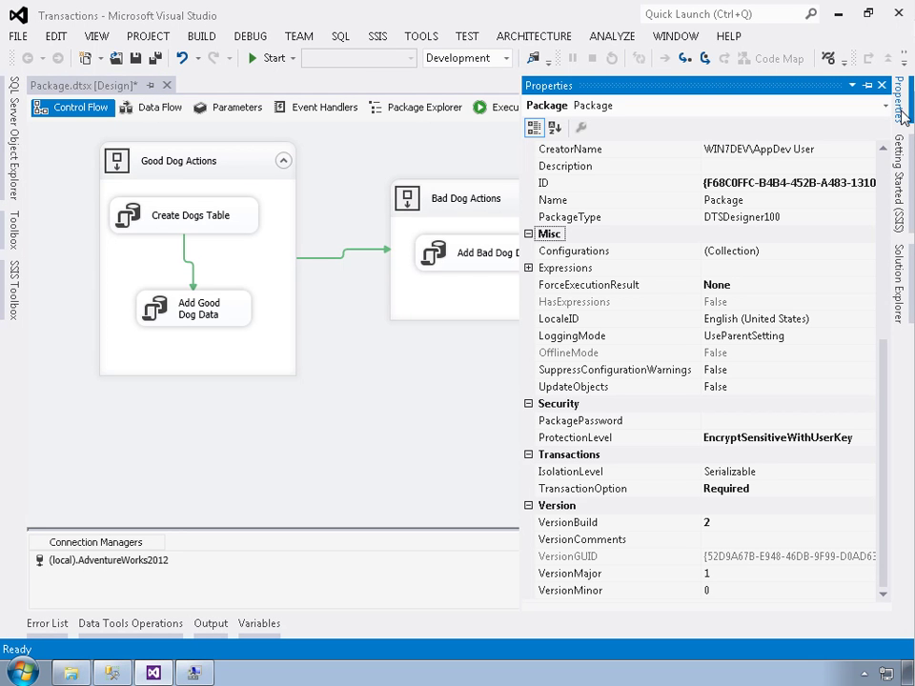
pyautogui.click(397, 395)
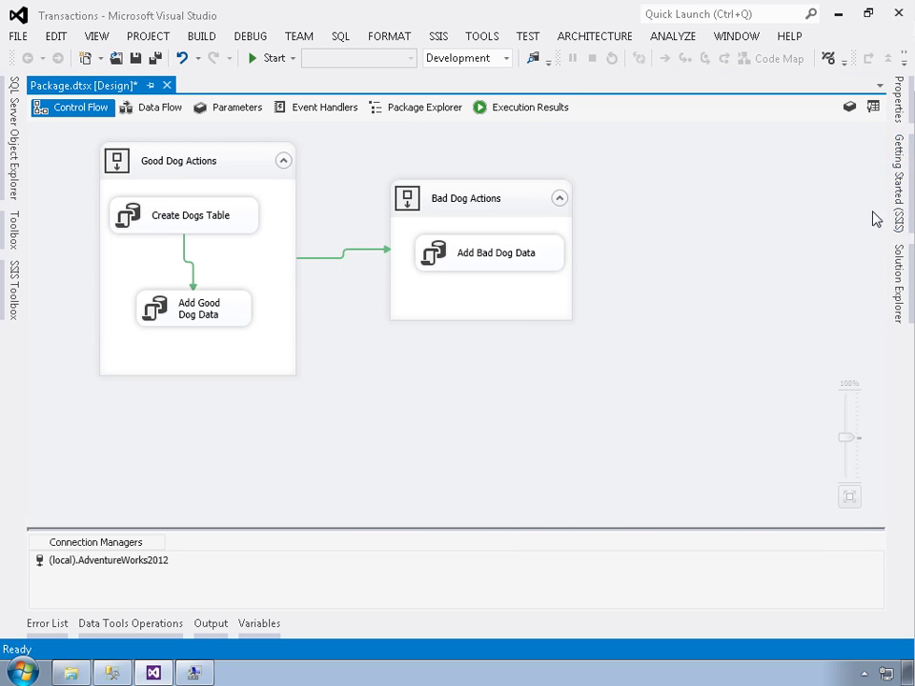
pyautogui.click(898, 97)
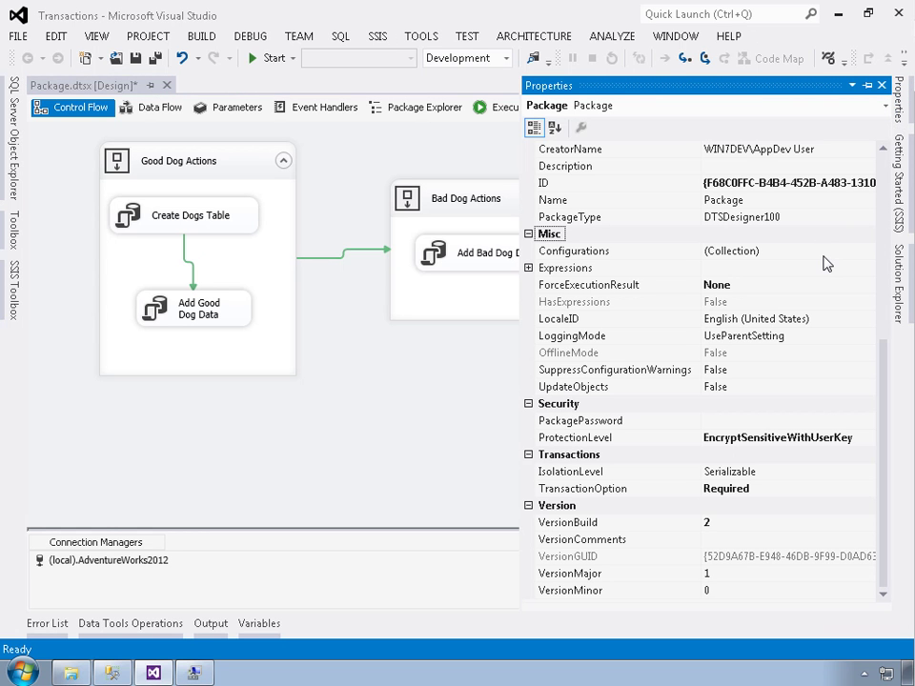
pyautogui.click(837, 493)
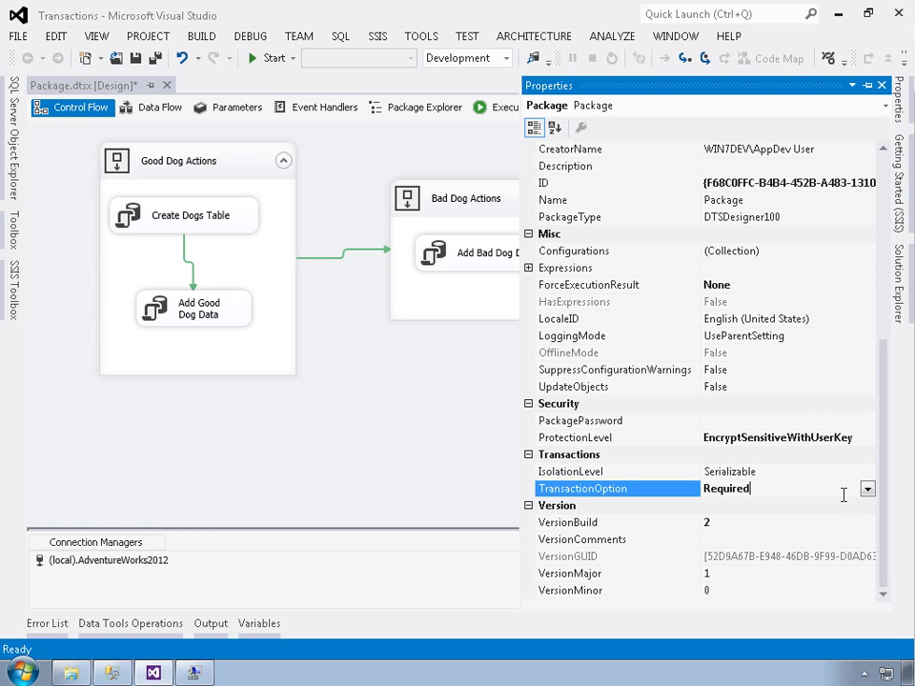
pyautogui.click(868, 489)
pyautogui.click(734, 522)
pyautogui.click(403, 435)
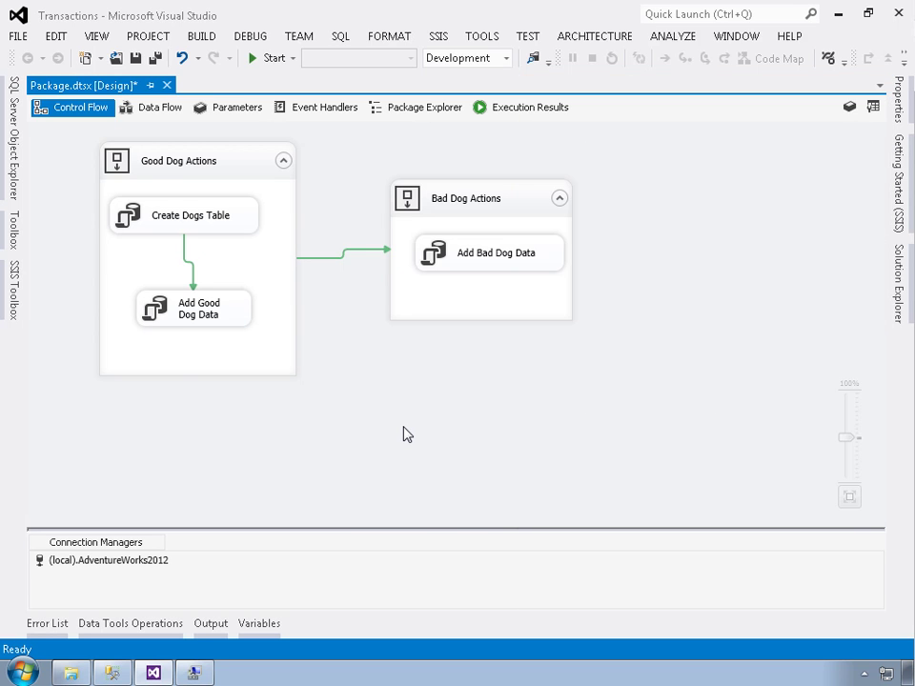
# - Set the Good Dog Actions container's TransactionOption to Required and check the TransactionOption of its two SQL tasks
pyautogui.click(162, 171)
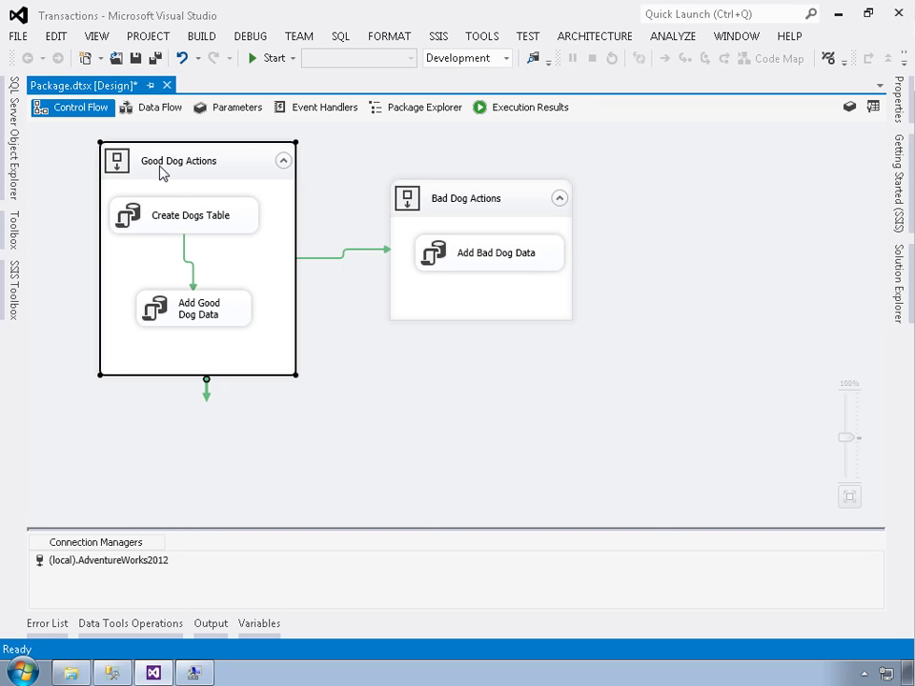
pyautogui.click(901, 100)
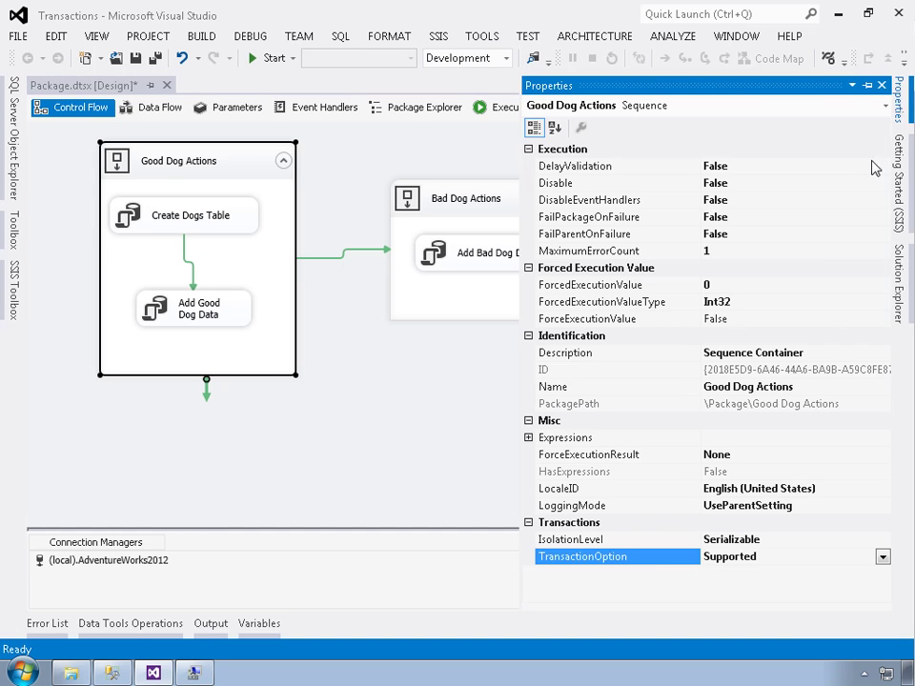
pyautogui.doubleClick(648, 564)
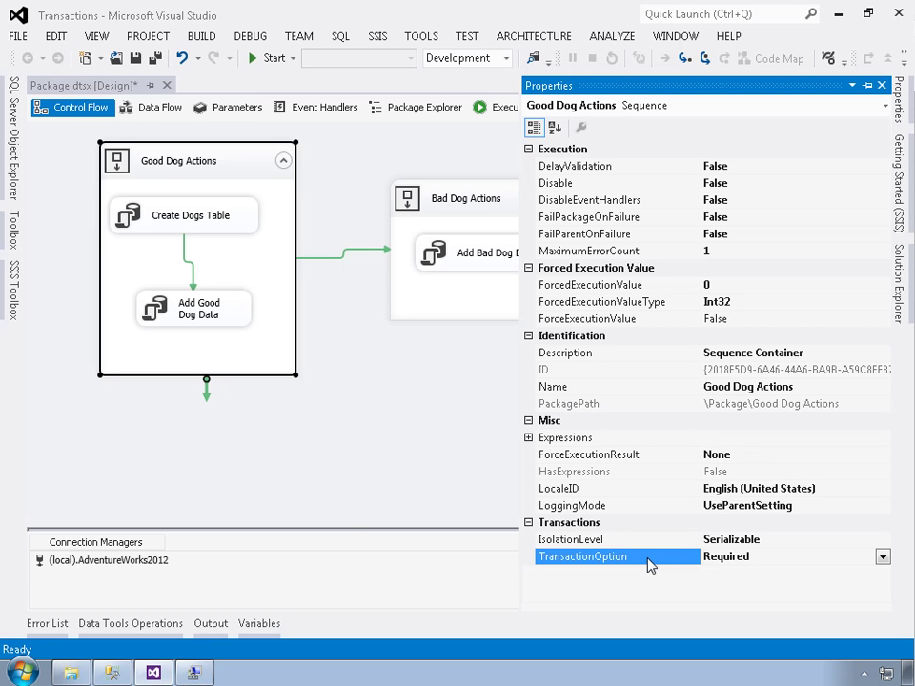
pyautogui.click(210, 218)
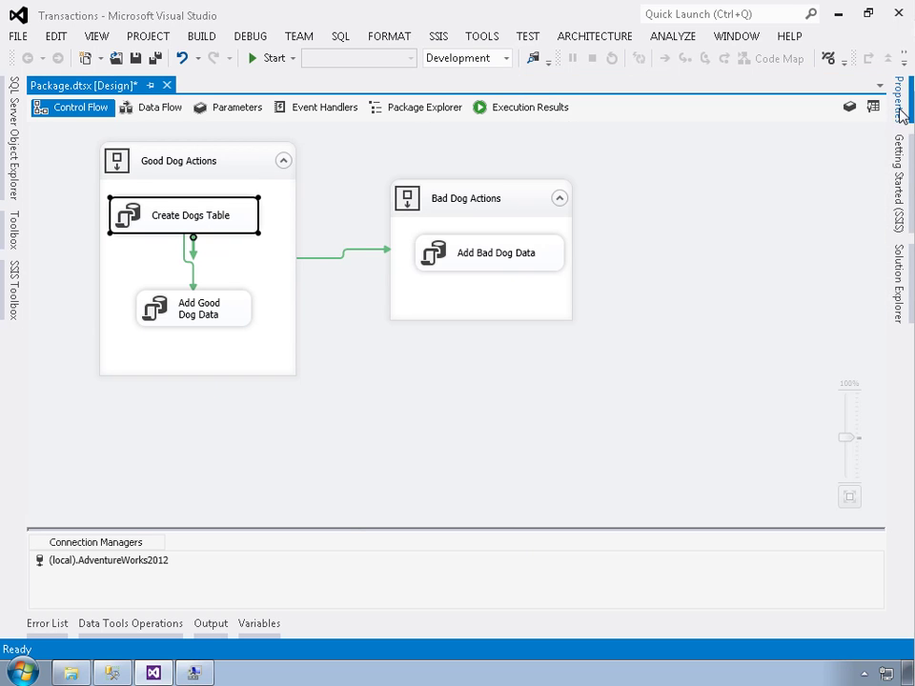
pyautogui.click(901, 98)
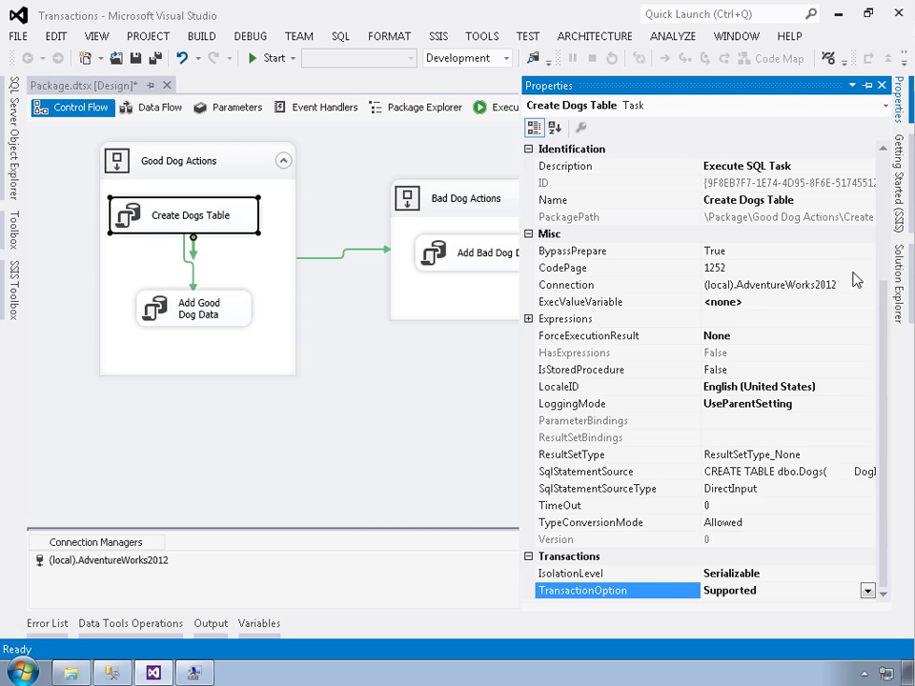
pyautogui.click(185, 319)
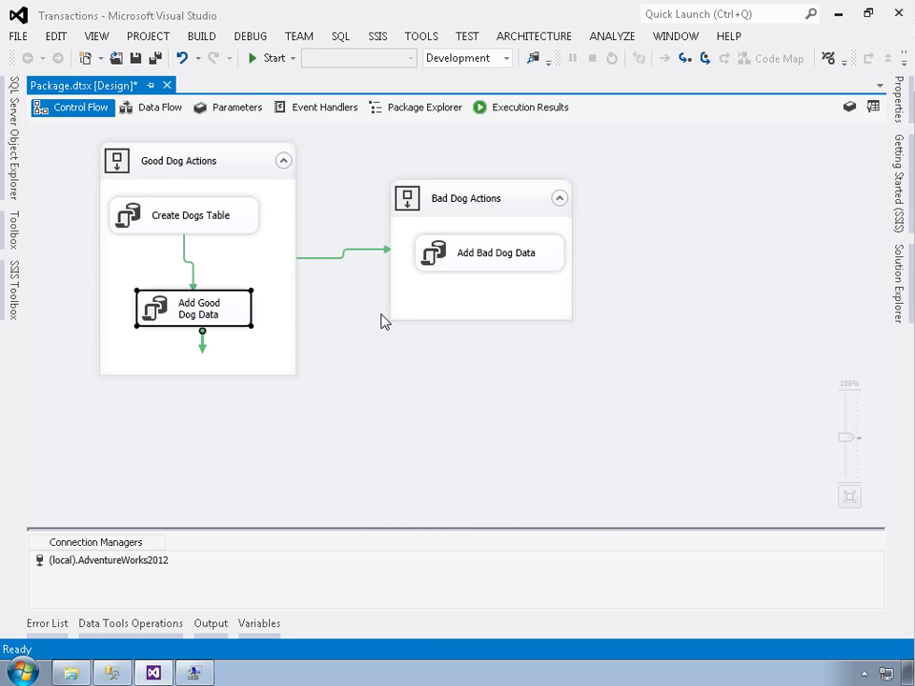
pyautogui.click(899, 103)
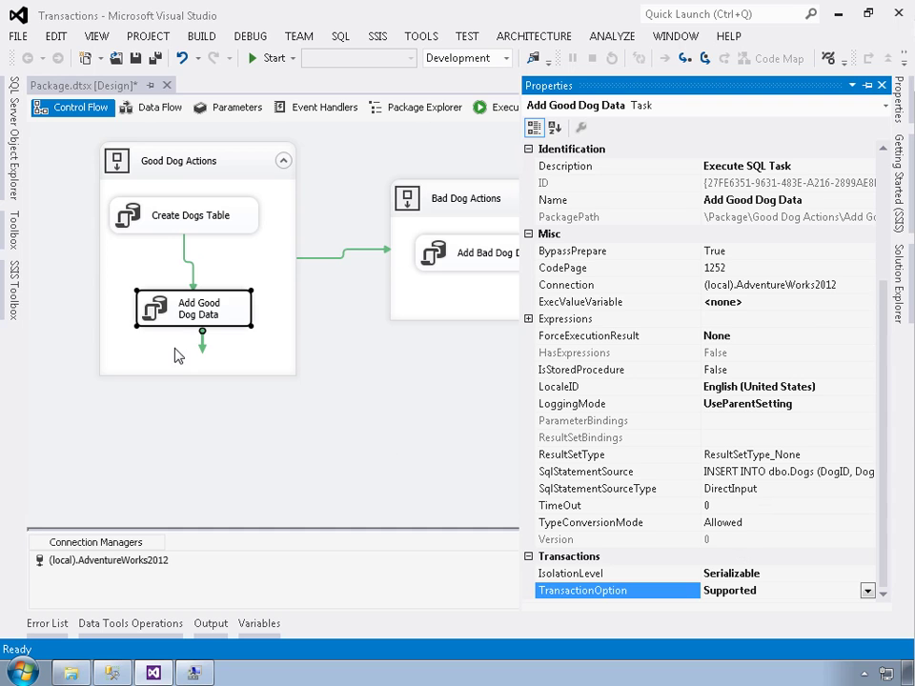
pyautogui.click(197, 405)
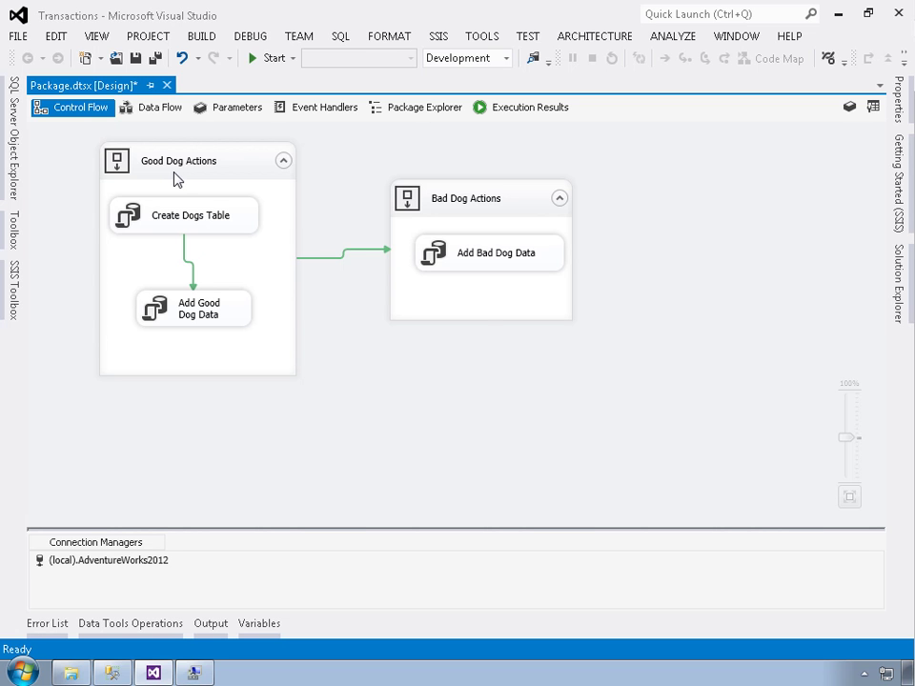
# - Set the Bad Dog Actions container's TransactionOption to Required and check the TransactionOption of its Add Bad Dog Data task
pyautogui.click(427, 198)
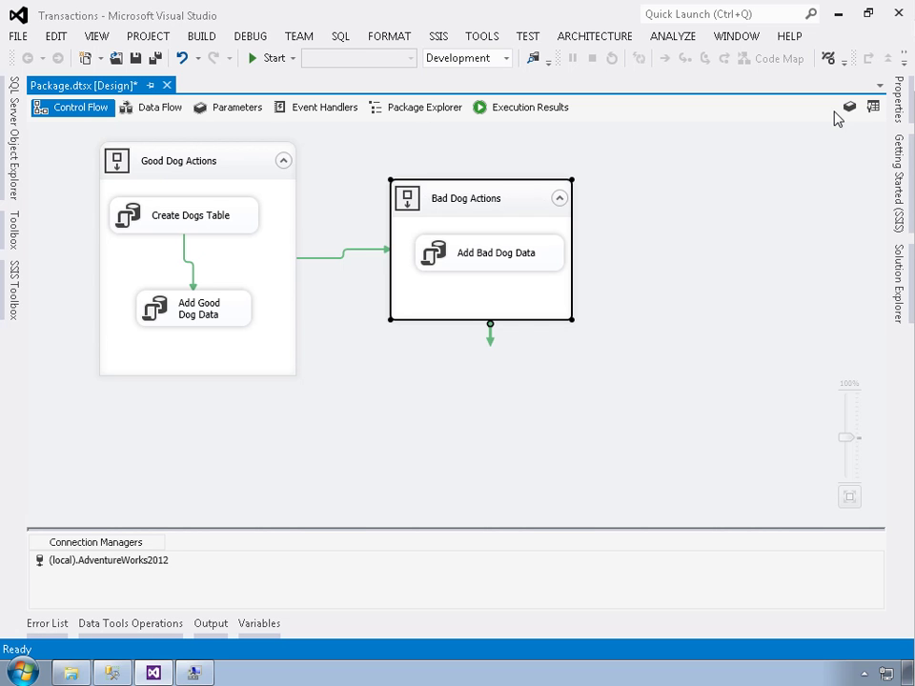
pyautogui.click(897, 99)
pyautogui.doubleClick(652, 562)
pyautogui.click(477, 253)
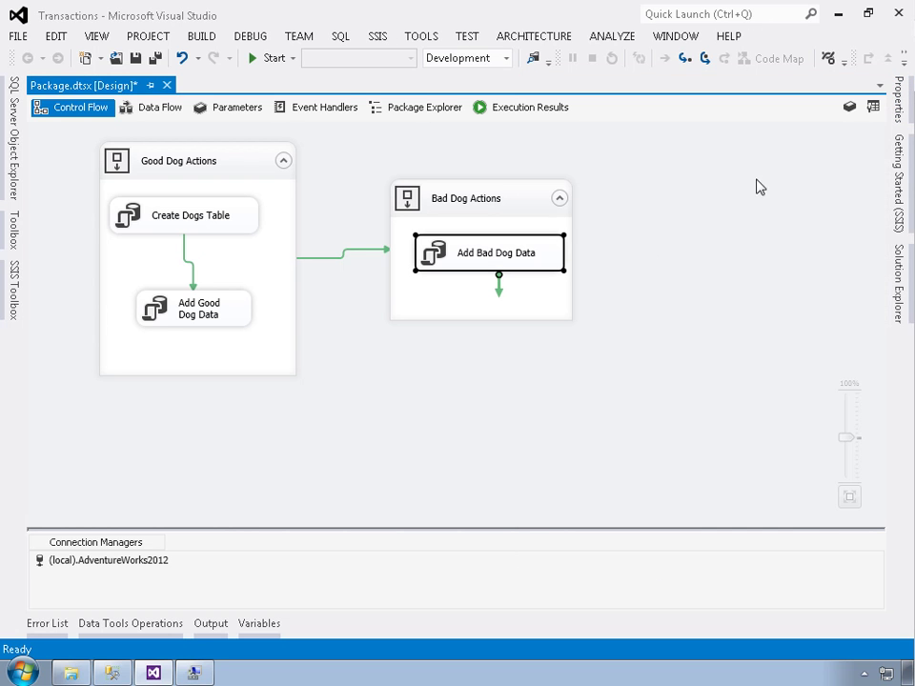
pyautogui.click(896, 112)
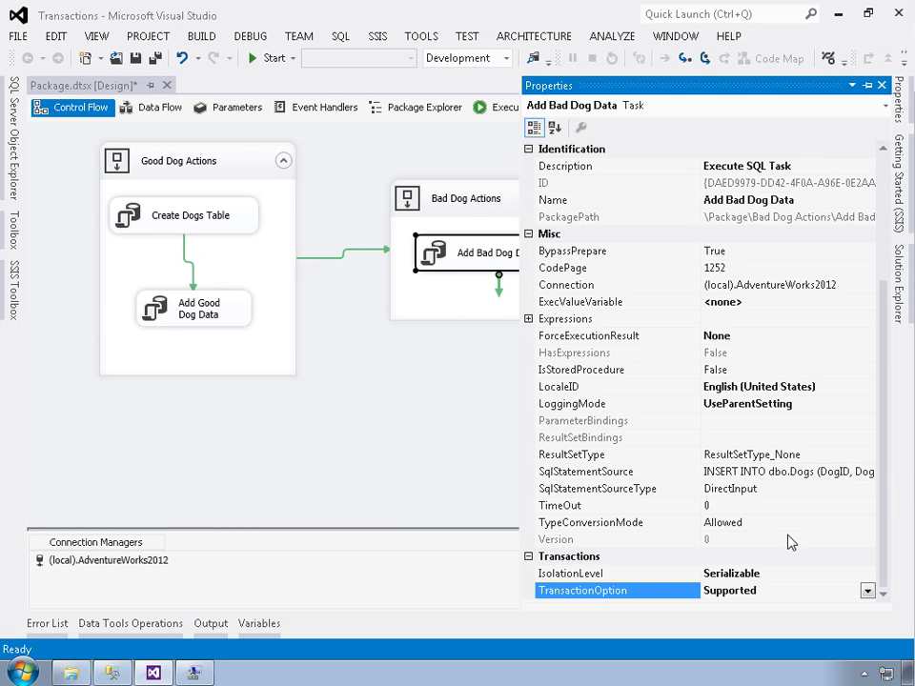
pyautogui.click(445, 426)
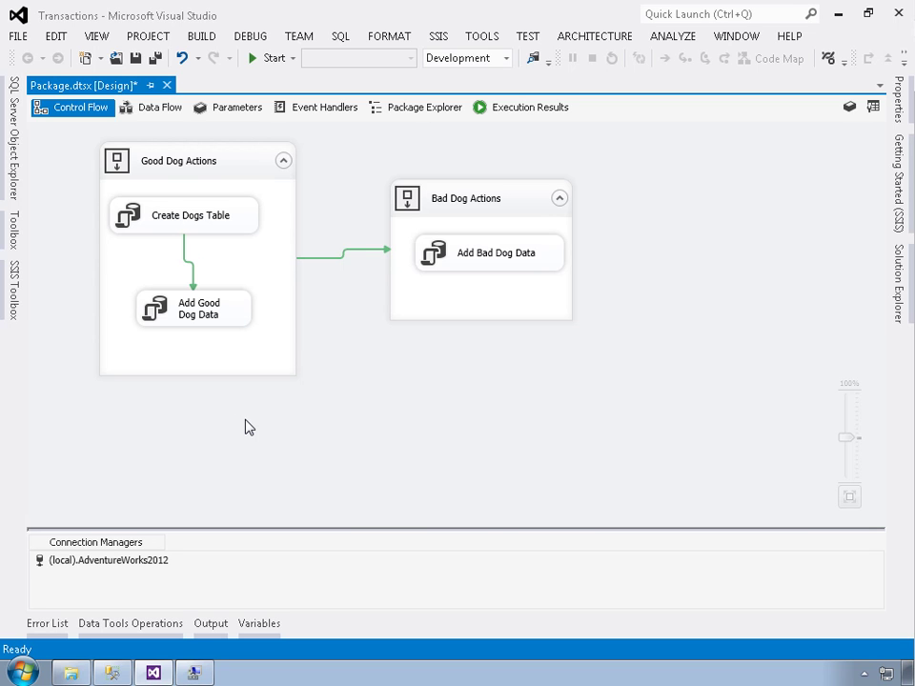
# - Switch to SQL Server Management Studio, refresh the database's Tables list to check for a Dogs table, and return to Visual Studio
pyautogui.click(112, 674)
pyautogui.rightClick(118, 115)
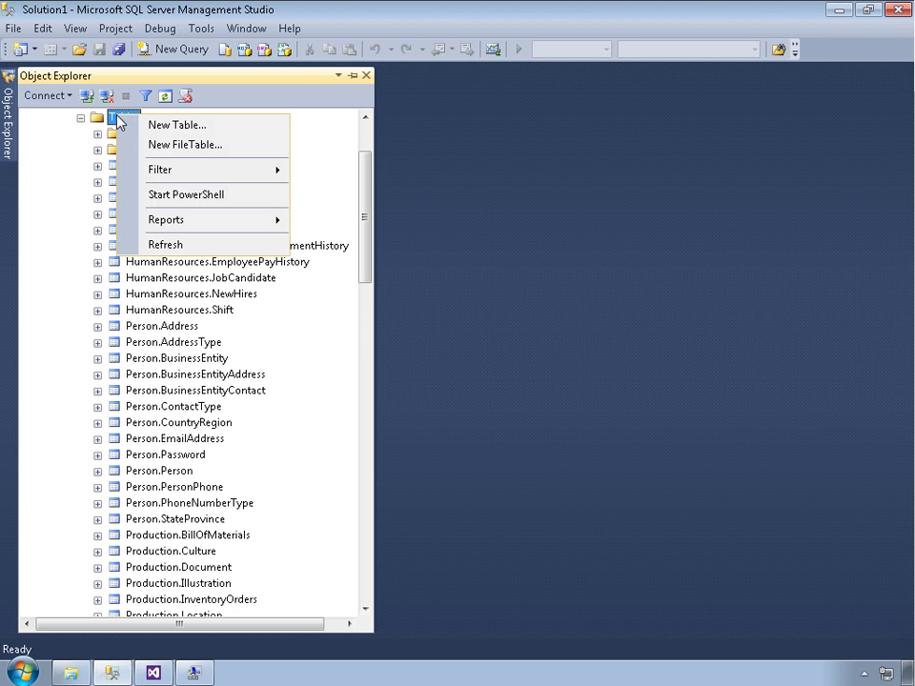
pyautogui.click(185, 246)
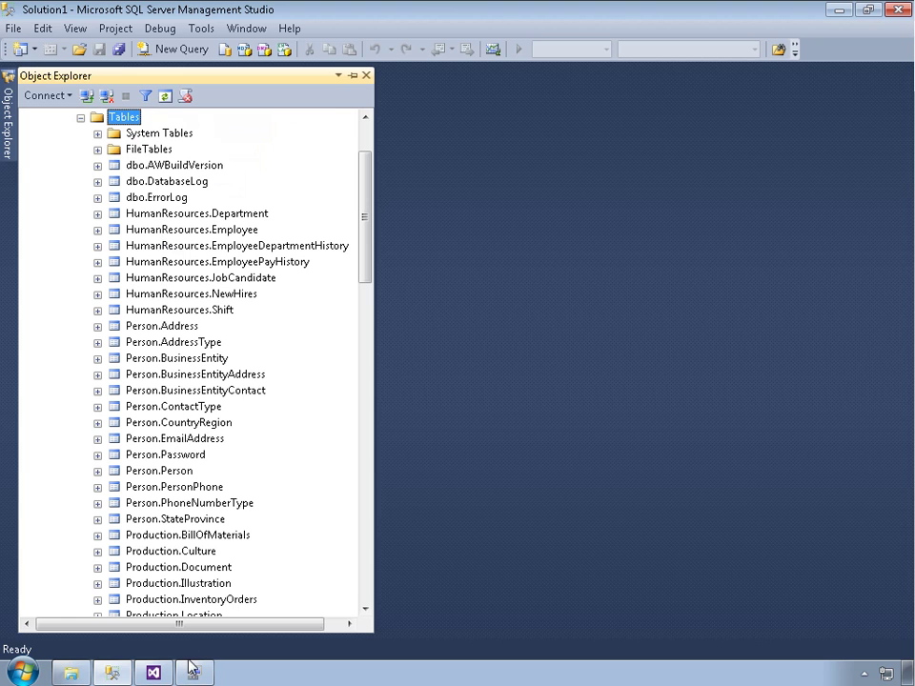
pyautogui.click(162, 677)
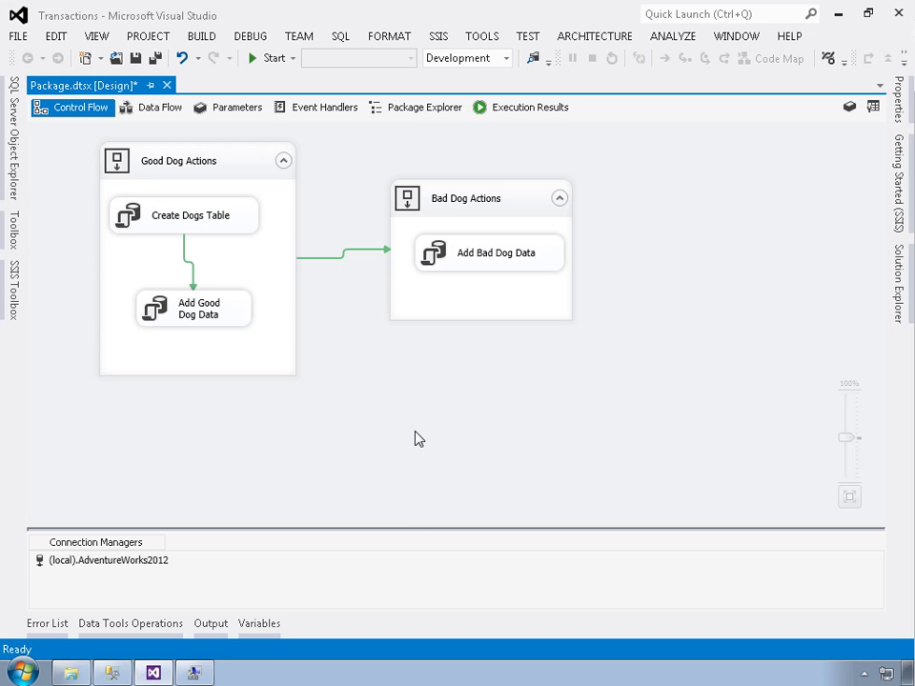
# - Run the package and examine its execution progress and debug output for the transaction messages of both containers
pyautogui.click(269, 59)
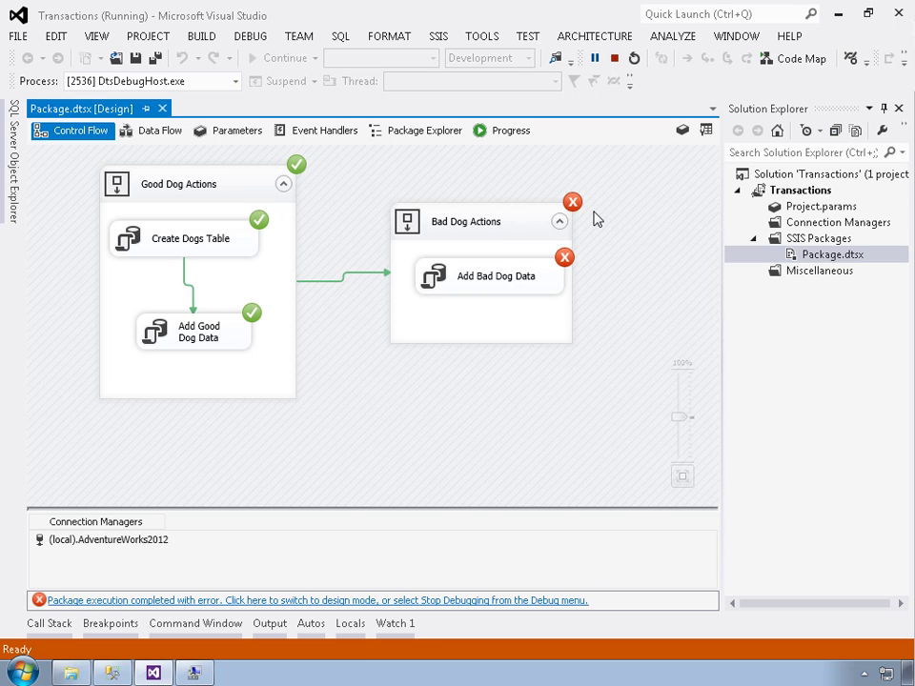
pyautogui.click(508, 135)
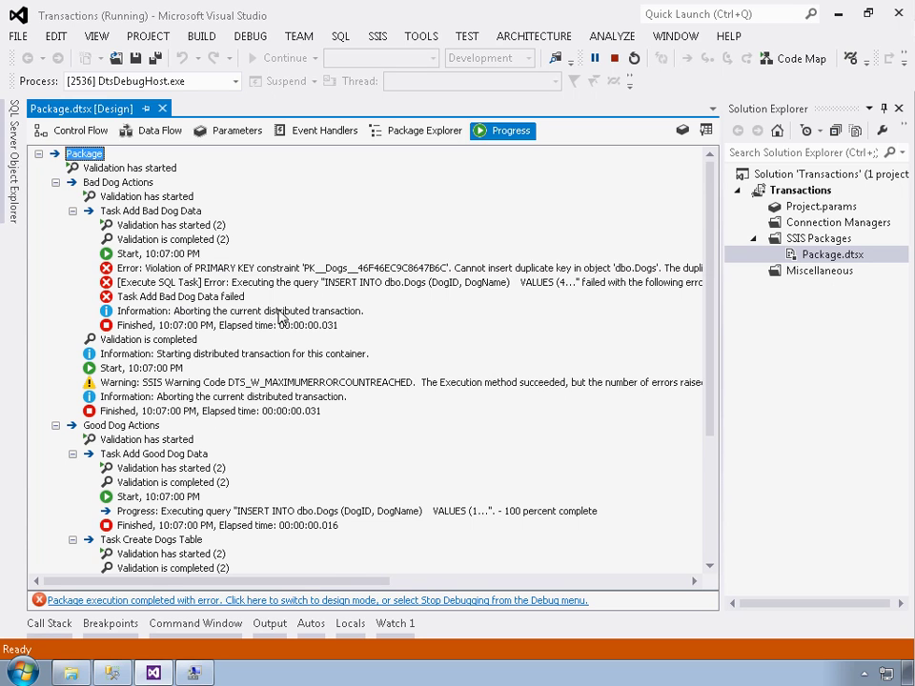
pyautogui.scroll(-3, 274, 317)
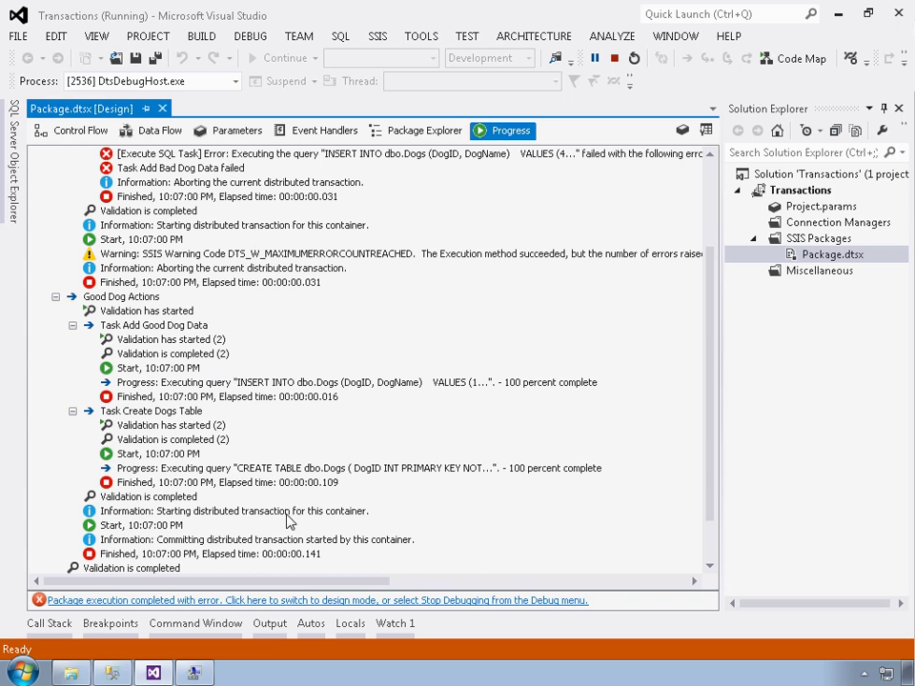
pyautogui.click(269, 624)
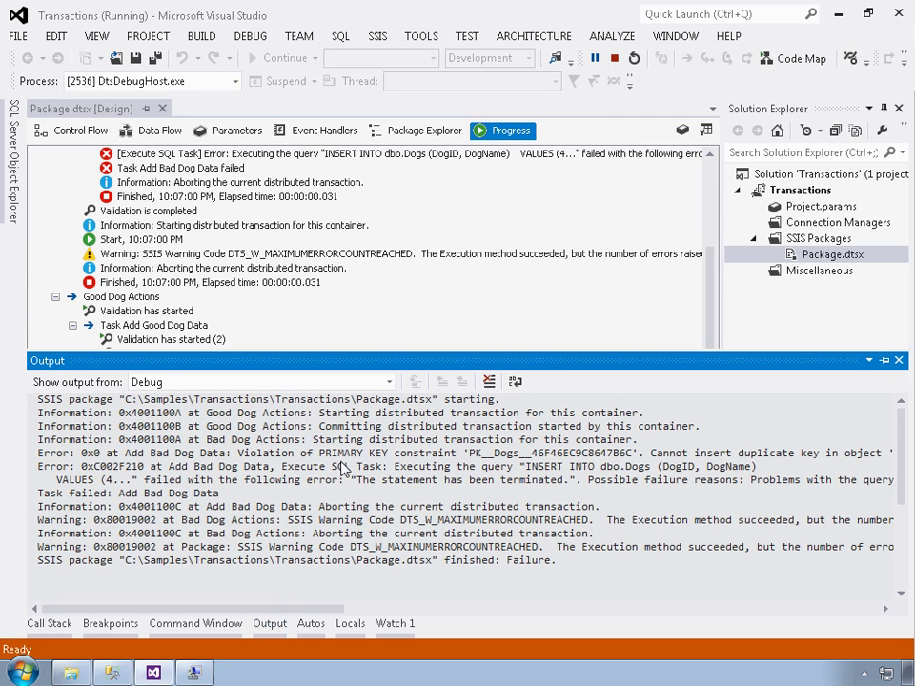
pyautogui.scroll(-1, 344, 460)
pyautogui.scroll(1, 343, 456)
pyautogui.click(467, 314)
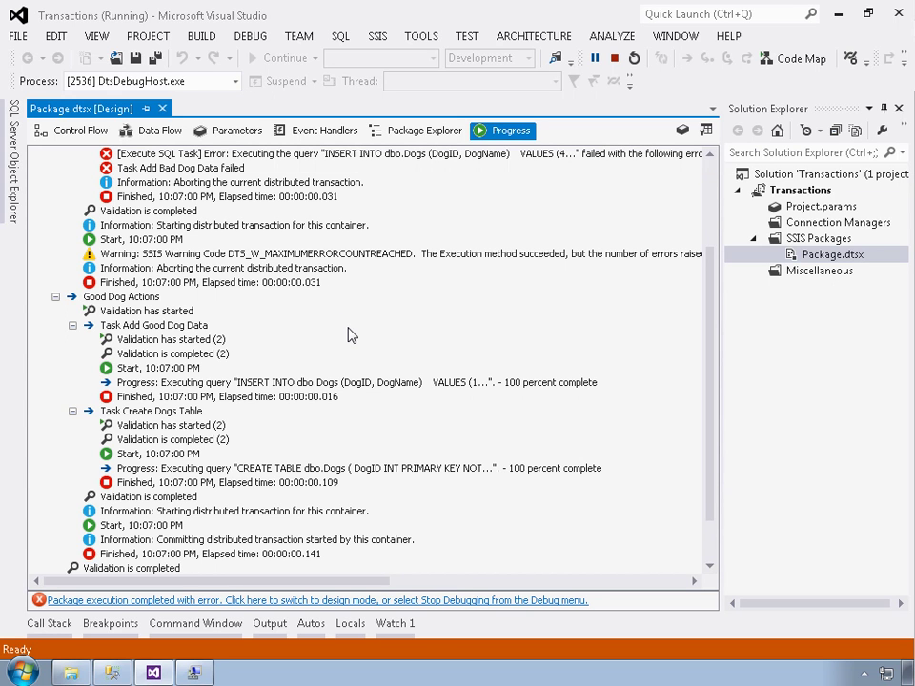
# - Refresh the Tables list in SQL Server Management Studio and query the top 1000 rows of dbo.Dogs
pyautogui.click(115, 674)
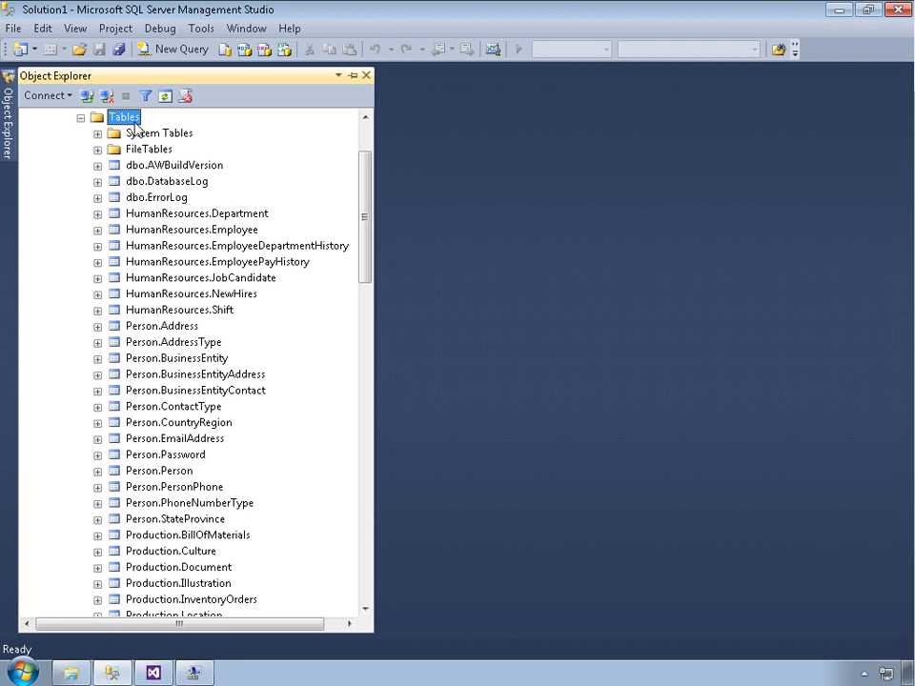
pyautogui.rightClick(130, 118)
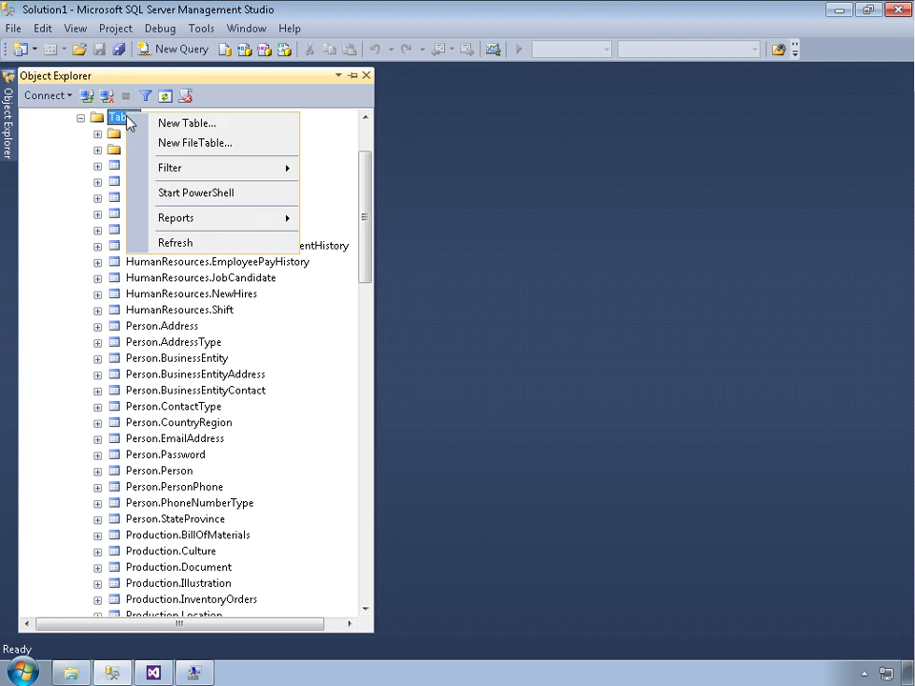
pyautogui.click(196, 247)
pyautogui.click(158, 197)
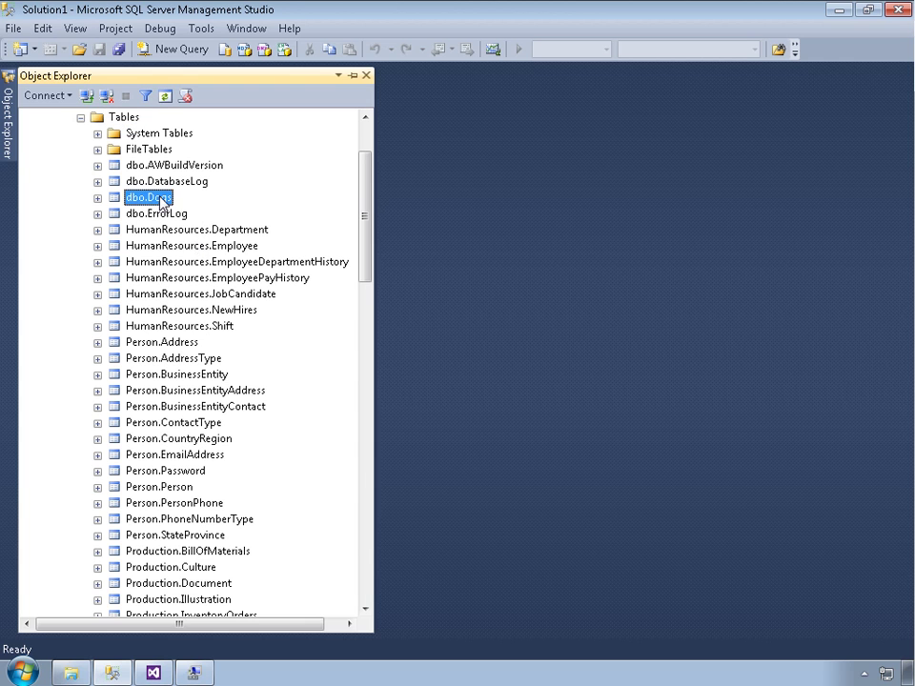
pyautogui.rightClick(179, 198)
pyautogui.click(238, 246)
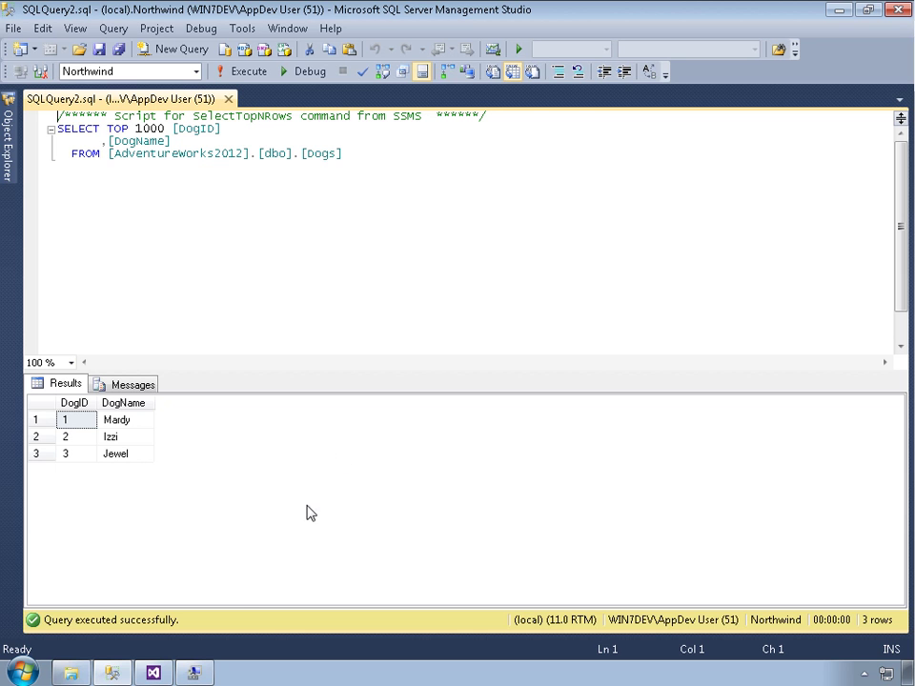
# - Return to Visual Studio and stop debugging to put the package back in design mode
pyautogui.click(158, 675)
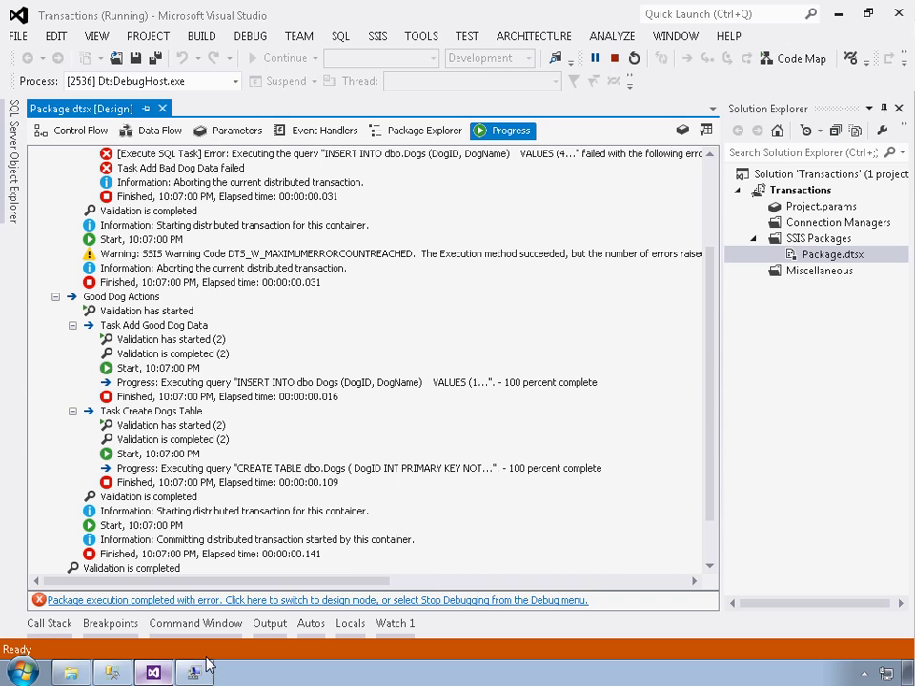
pyautogui.click(259, 601)
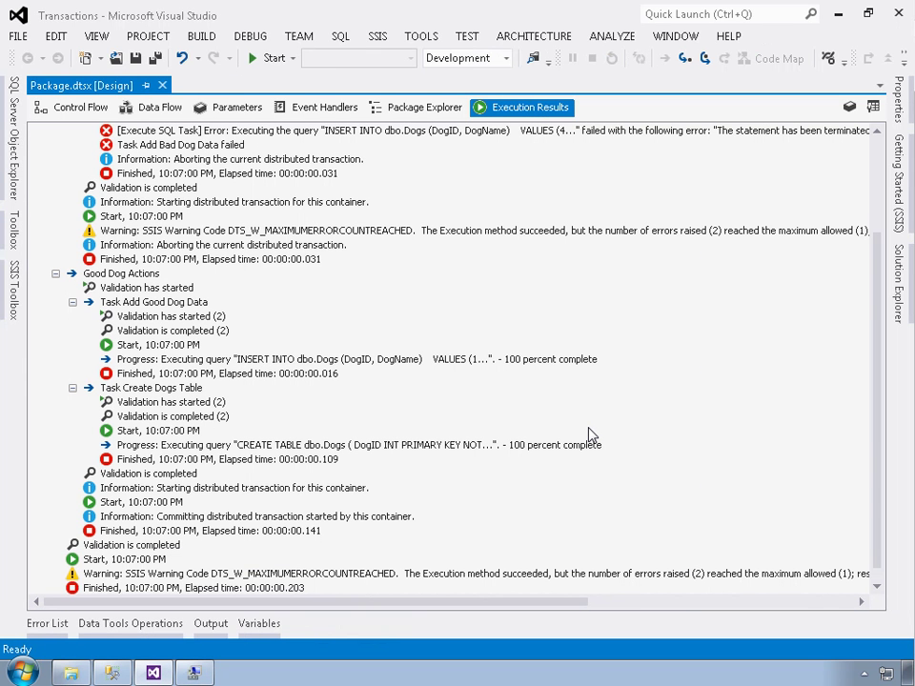